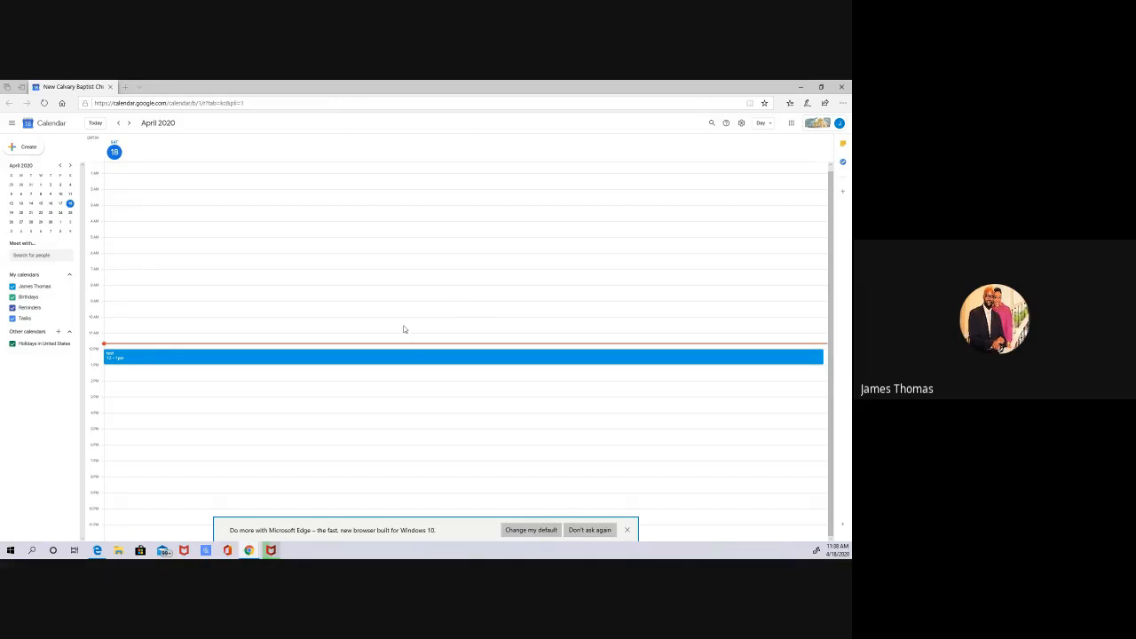
Step: Try to open Gmail in the current browser tab
left_click(243, 103)
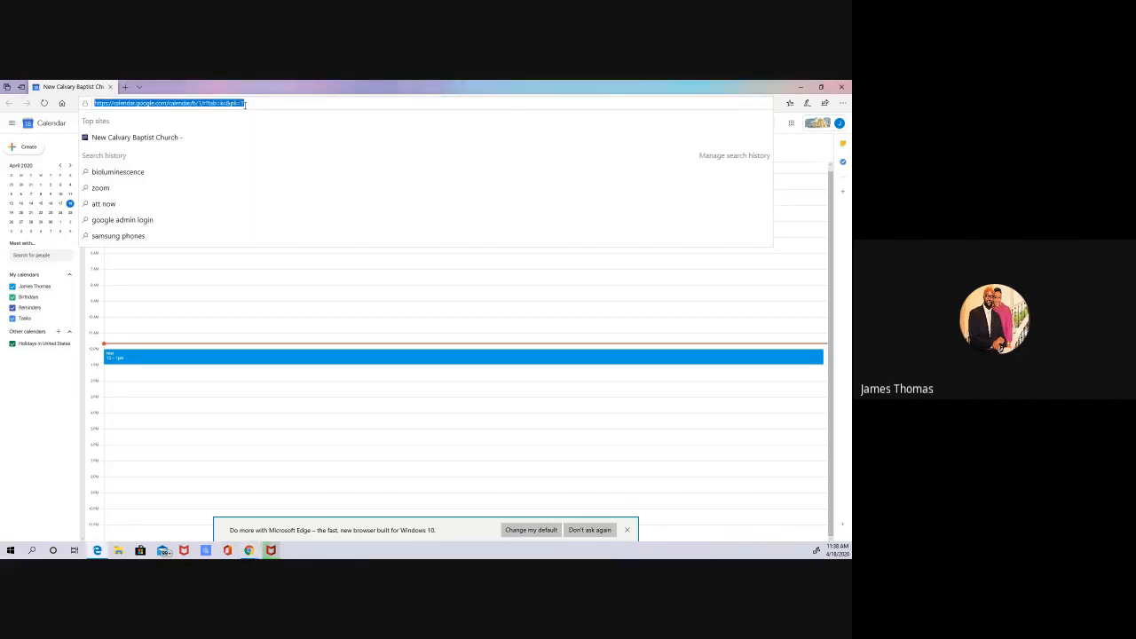
type("gmail.com/")
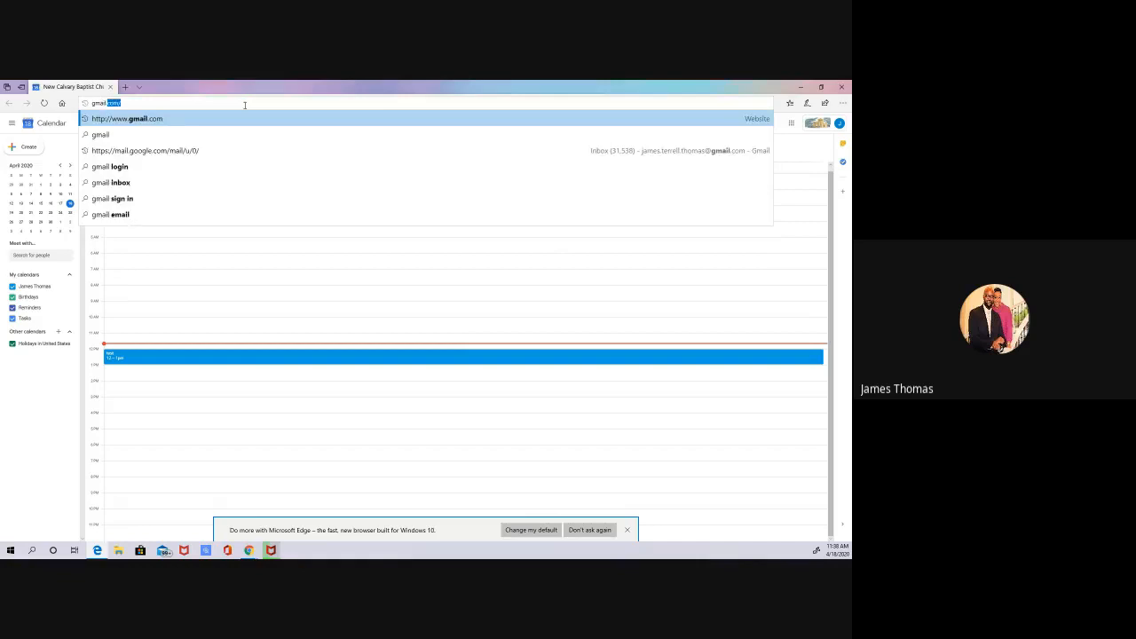
key("Return")
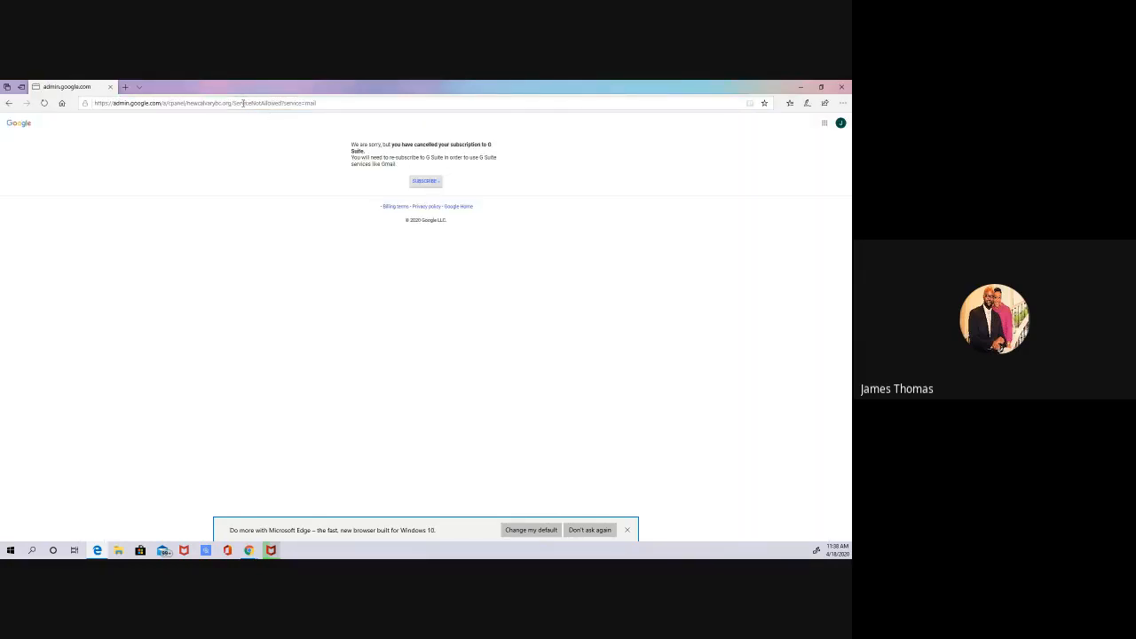
Step: Go to the google.com home page
left_click(243, 103)
type("google.com")
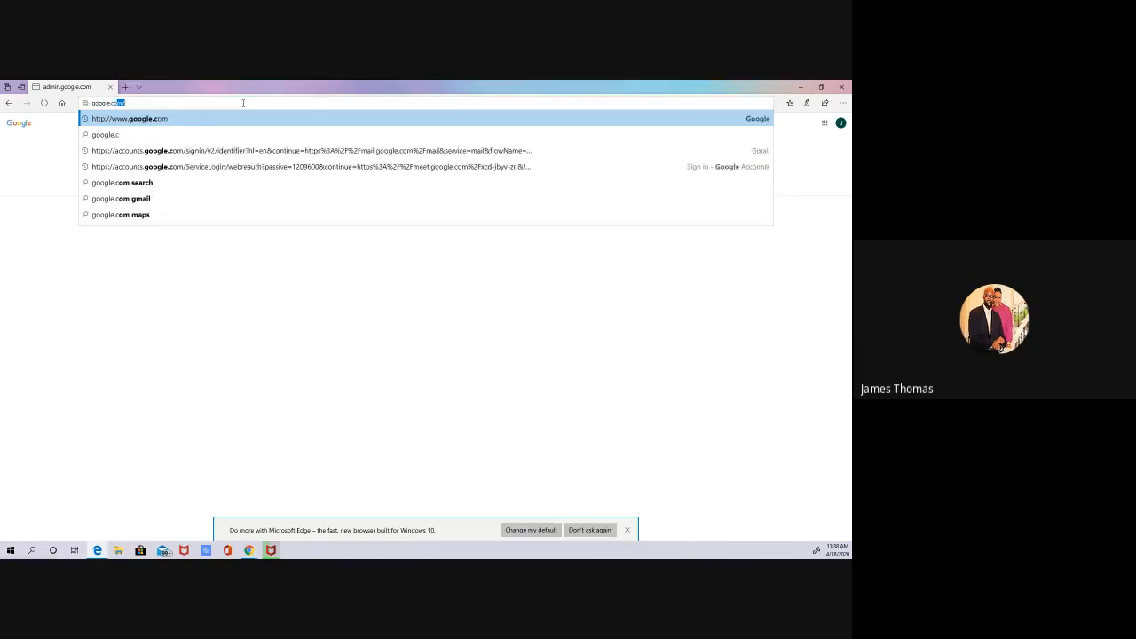
key("Return")
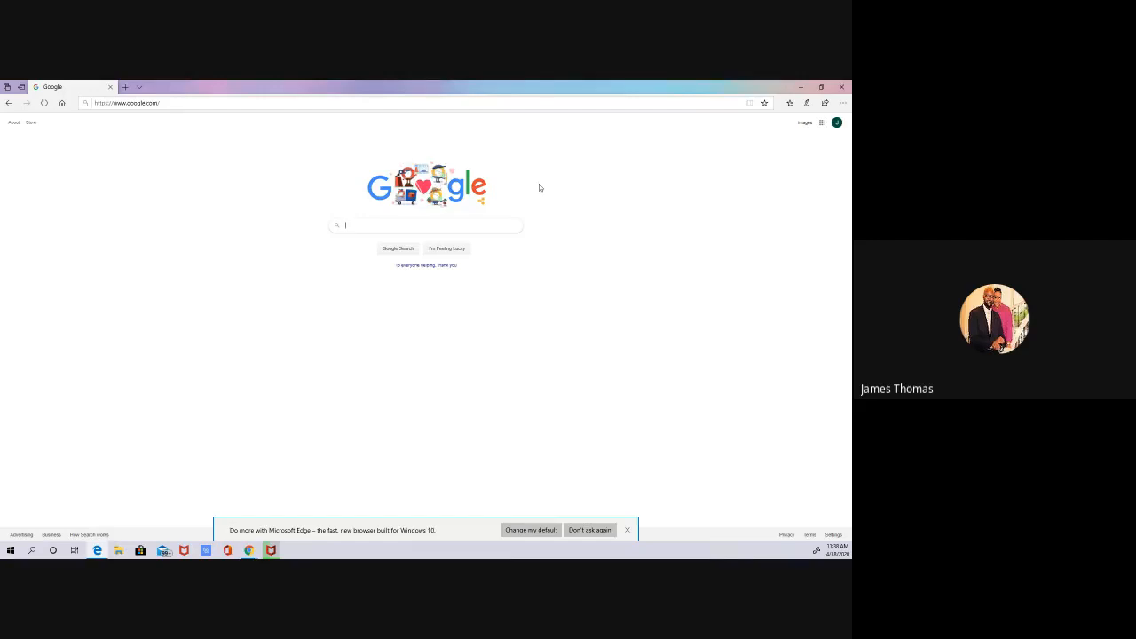
Step: Switch to the other signed-in Google account and open its Calendar
left_click(822, 124)
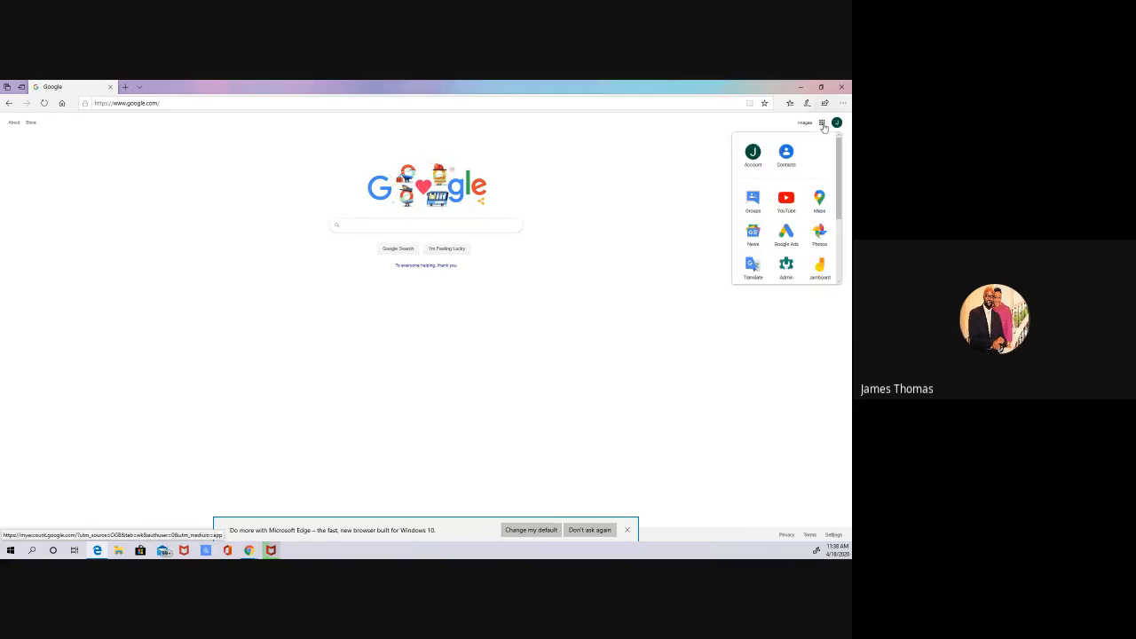
left_click(837, 124)
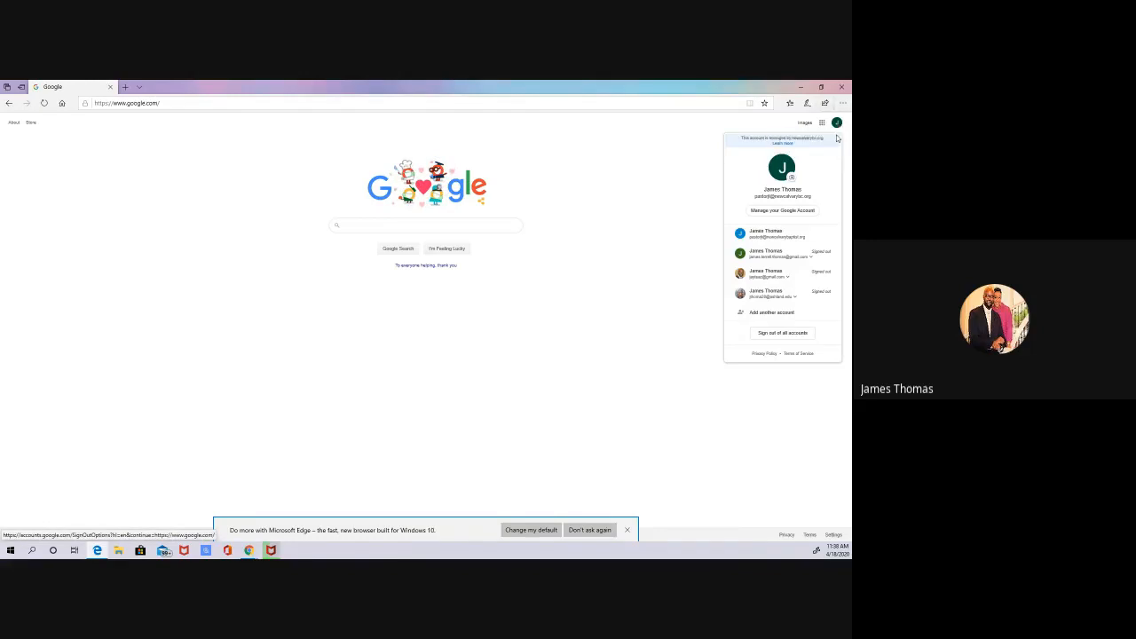
left_click(802, 236)
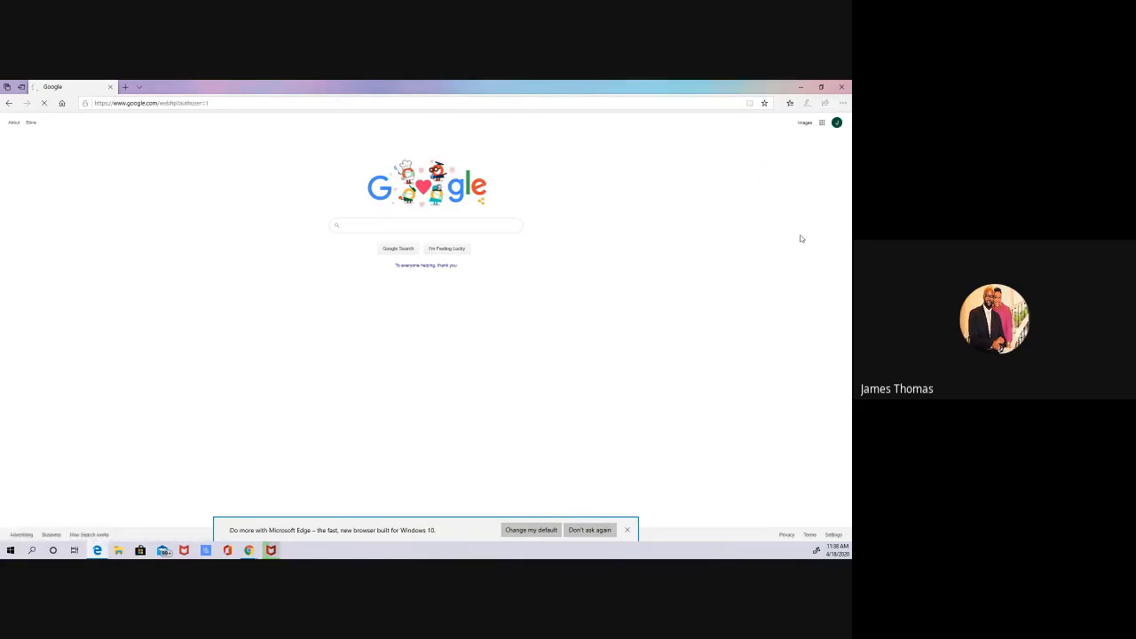
left_click(822, 123)
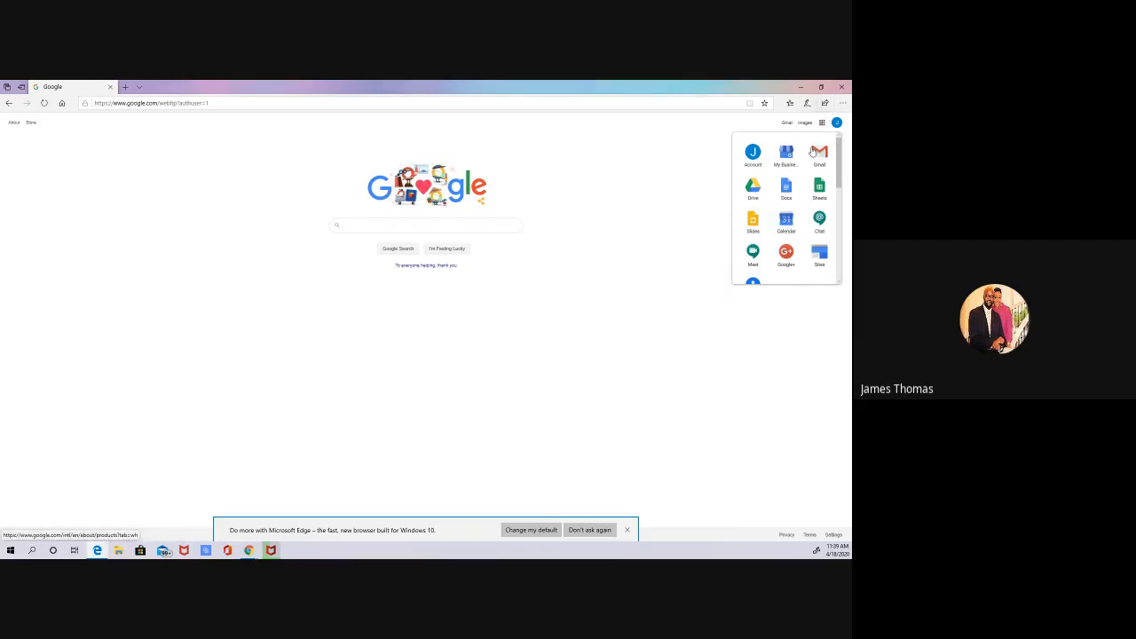
left_click(787, 226)
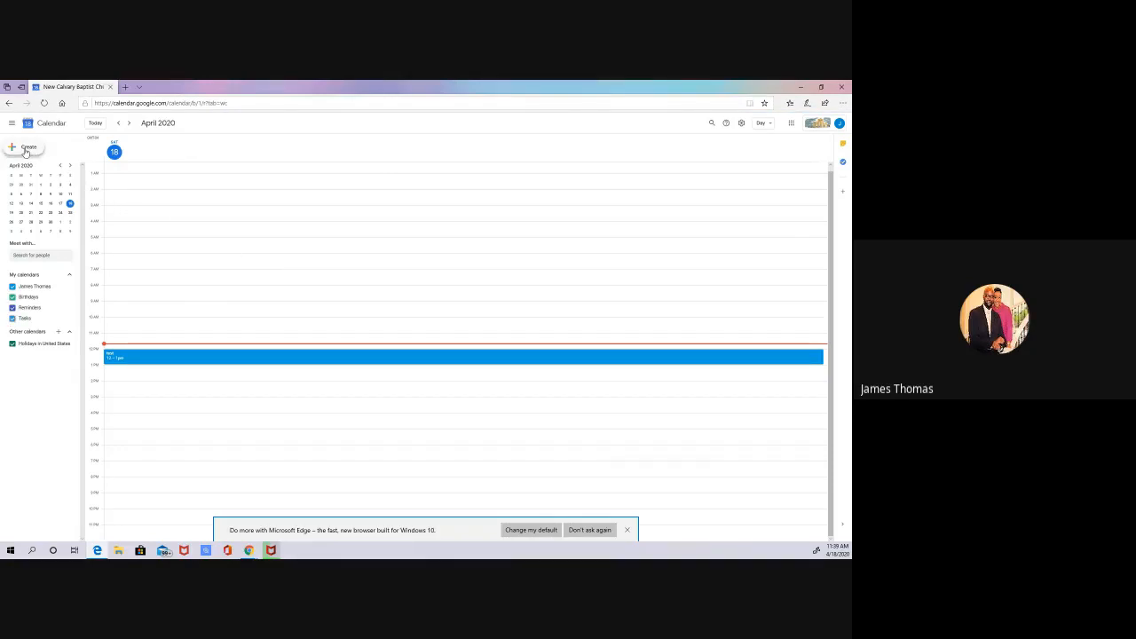
Step: Create a calendar event titled "Youth Group Ministry Meeting" and open its full editing options
left_click(25, 148)
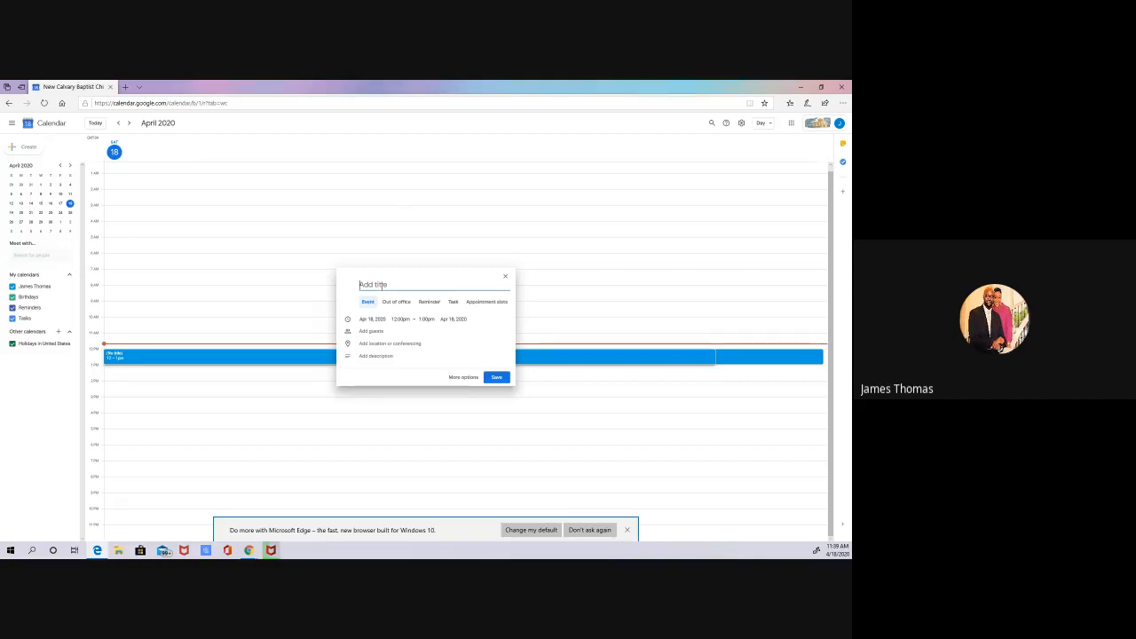
type("Youth Group Ministry Meeting")
left_click(456, 379)
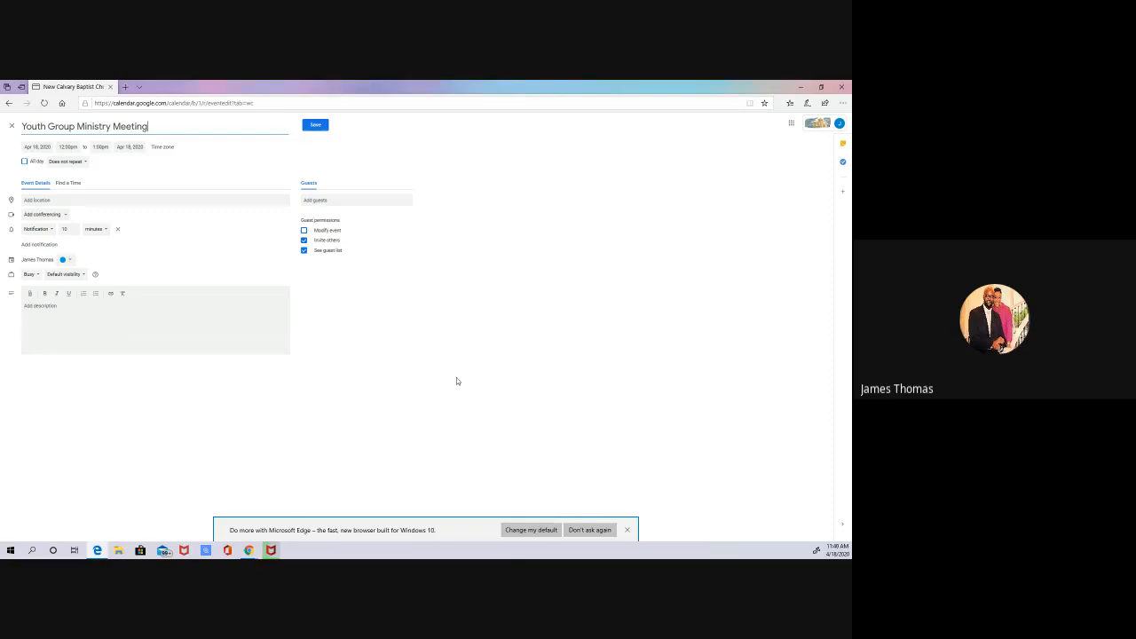
Step: Set the event's date to April 21, 2020 and its start time to 7:00pm
left_click(48, 147)
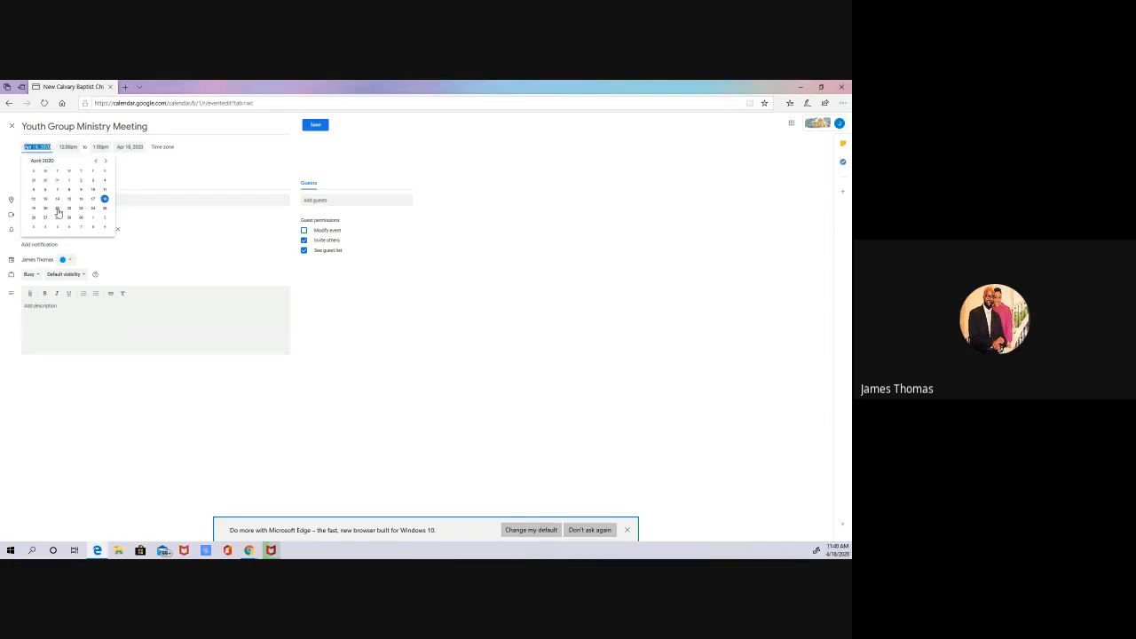
left_click(57, 210)
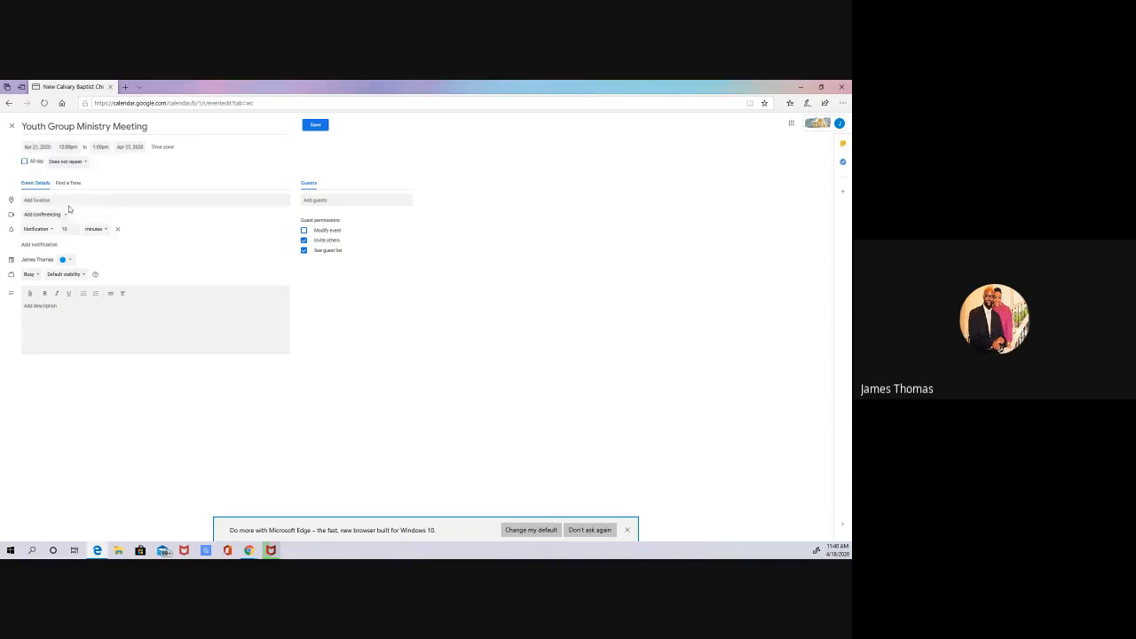
left_click(74, 147)
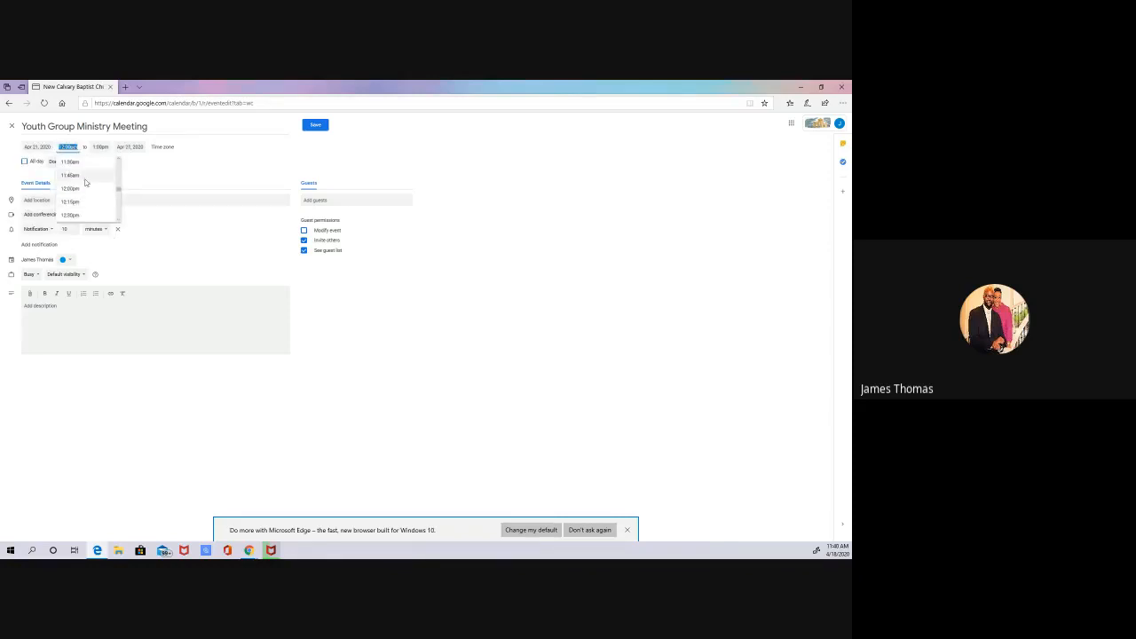
scroll(118, 213, "down", 4)
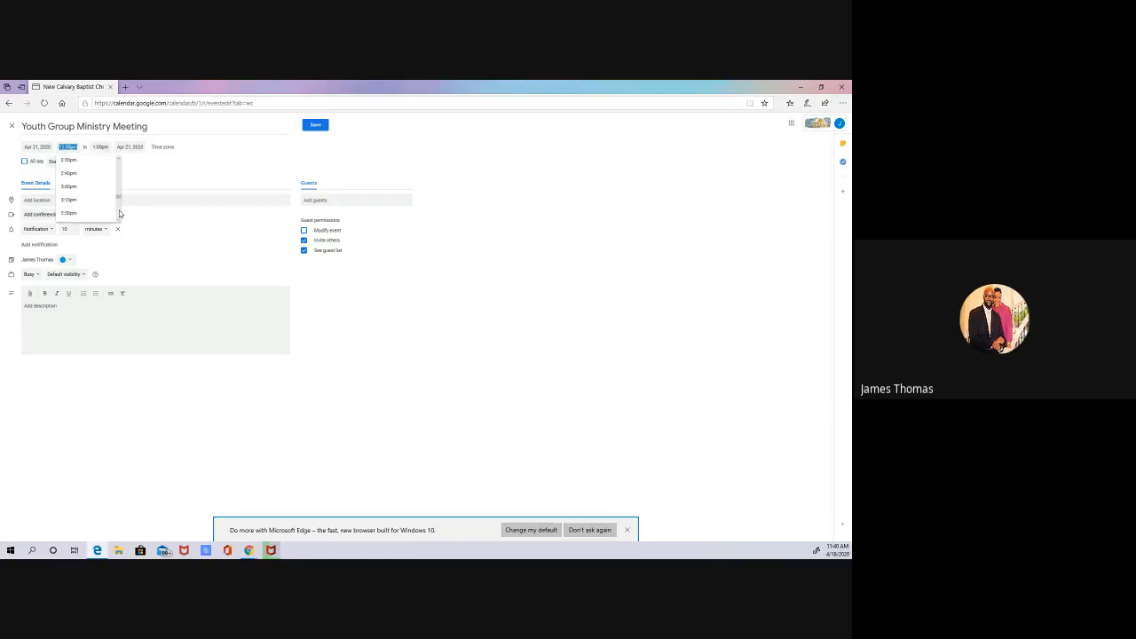
scroll(119, 213, "down", 5)
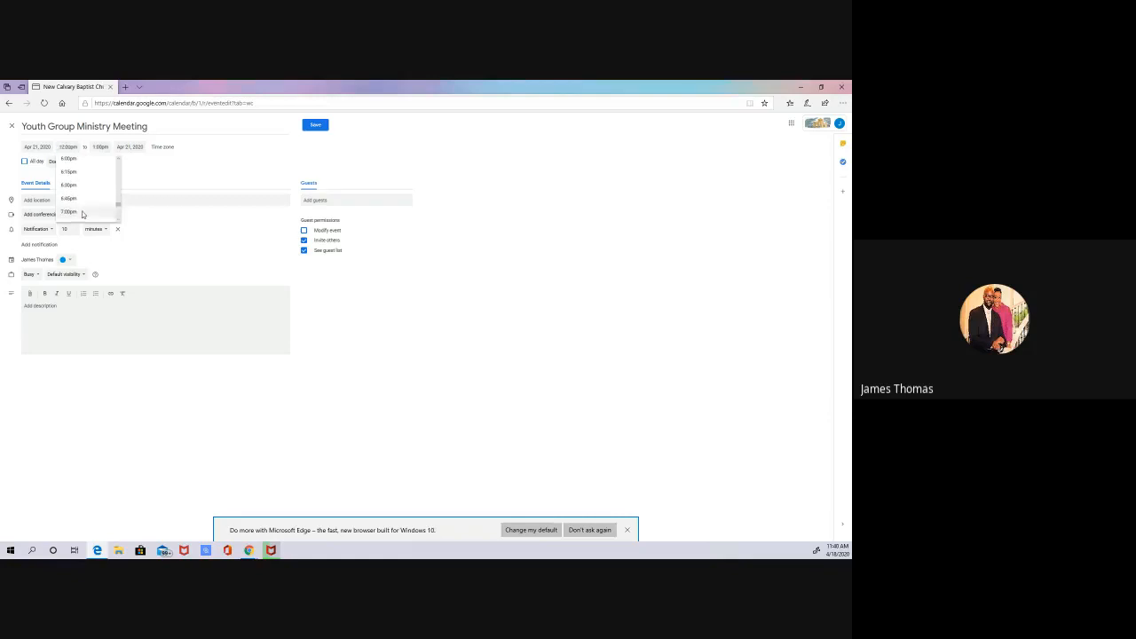
left_click(82, 213)
Step: Set the event's end time to 10:00pm
left_click(104, 147)
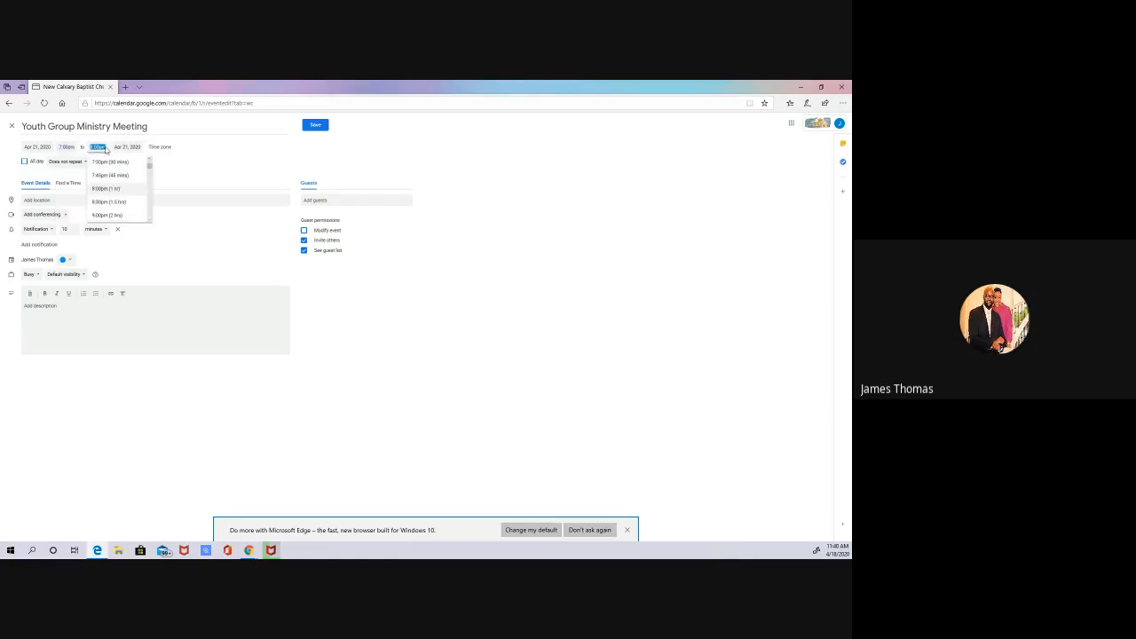
left_click(116, 214)
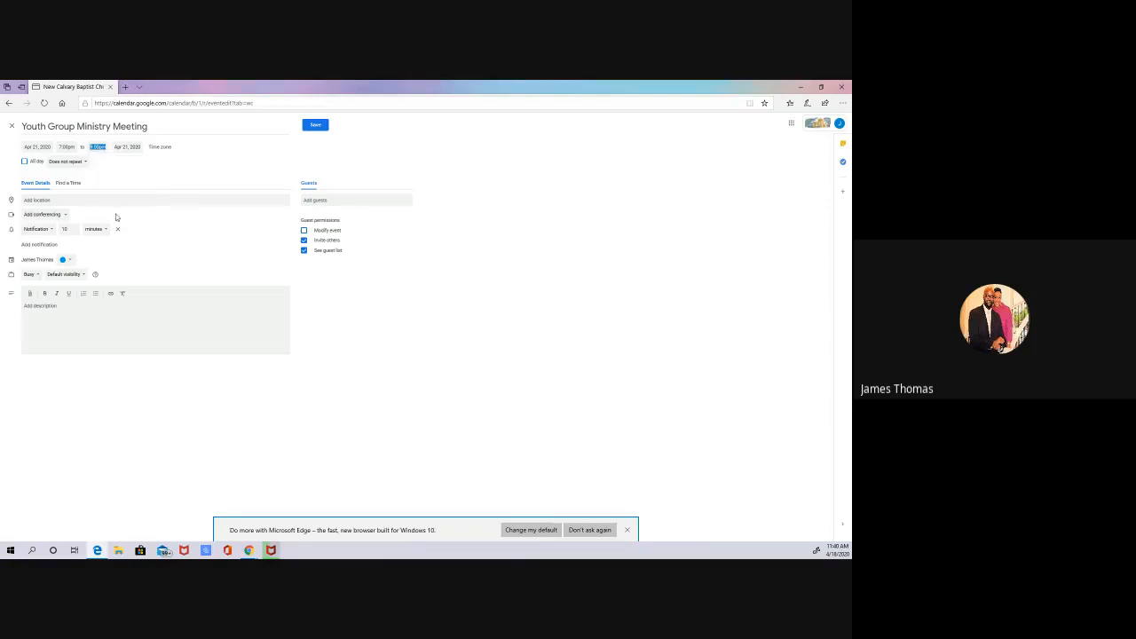
left_click(98, 147)
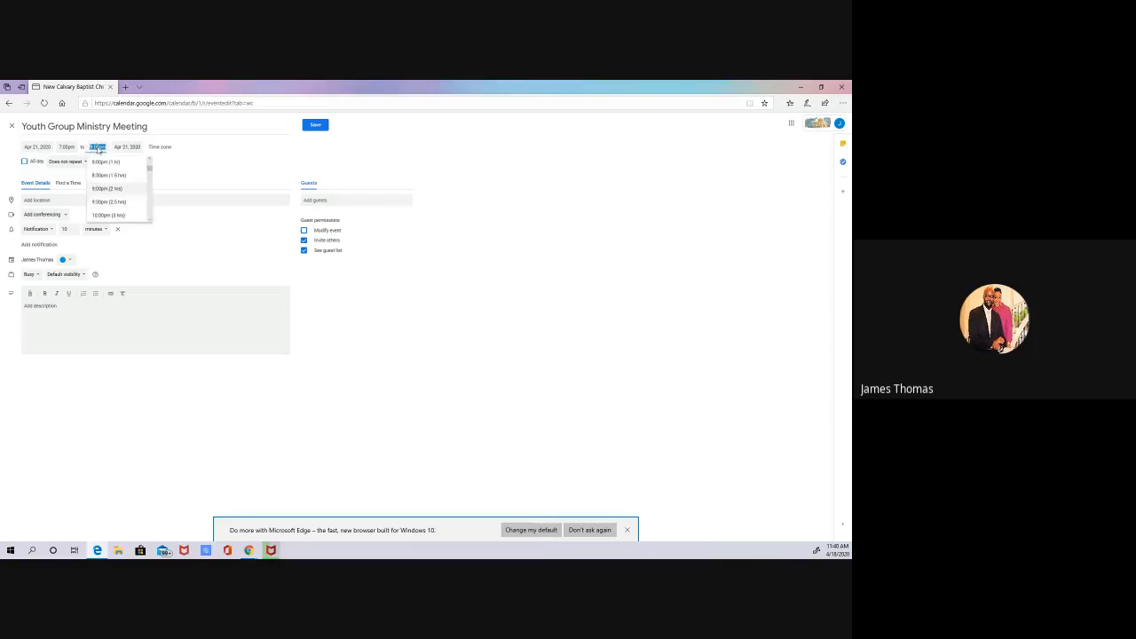
left_click(122, 216)
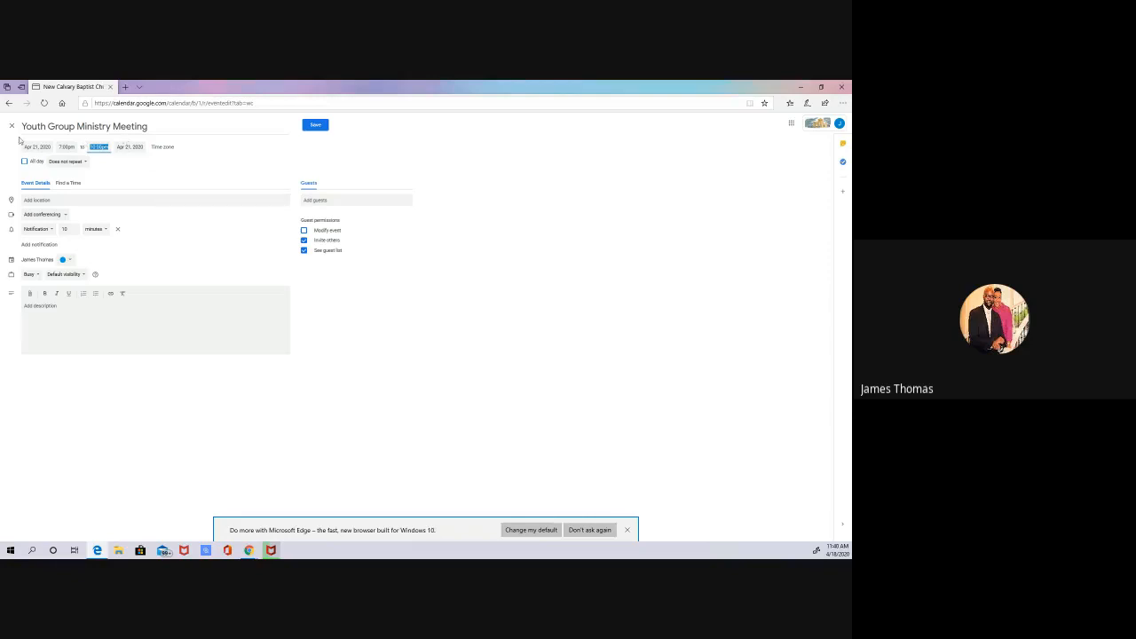
Step: Set the event's time zone to (GMT-04:00) Eastern Time - Detroit
left_click(165, 152)
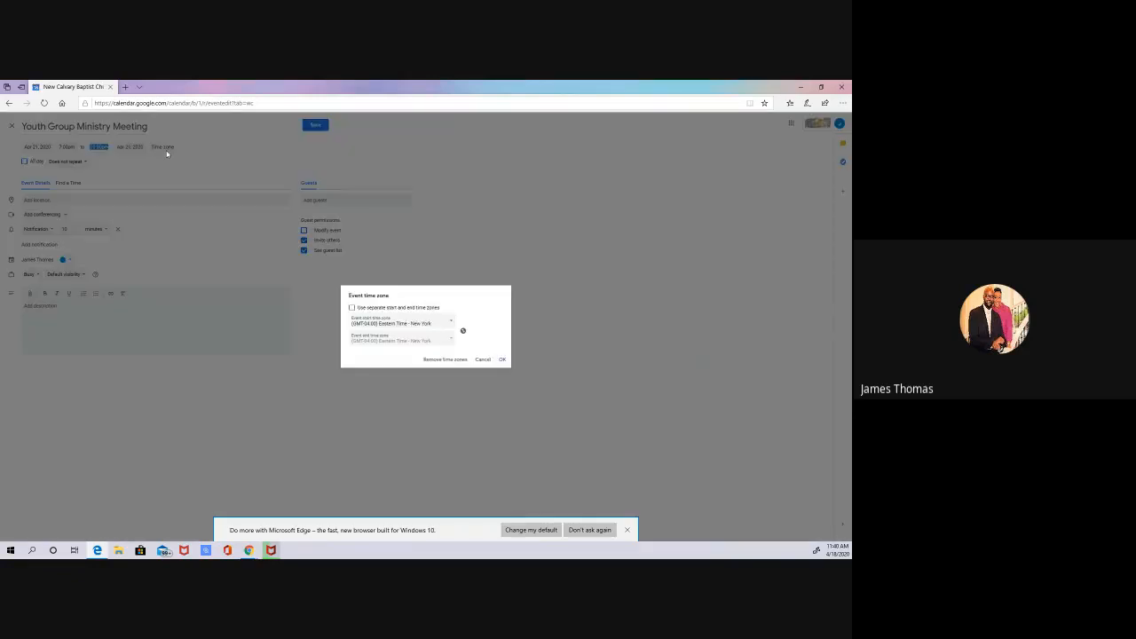
left_click(453, 326)
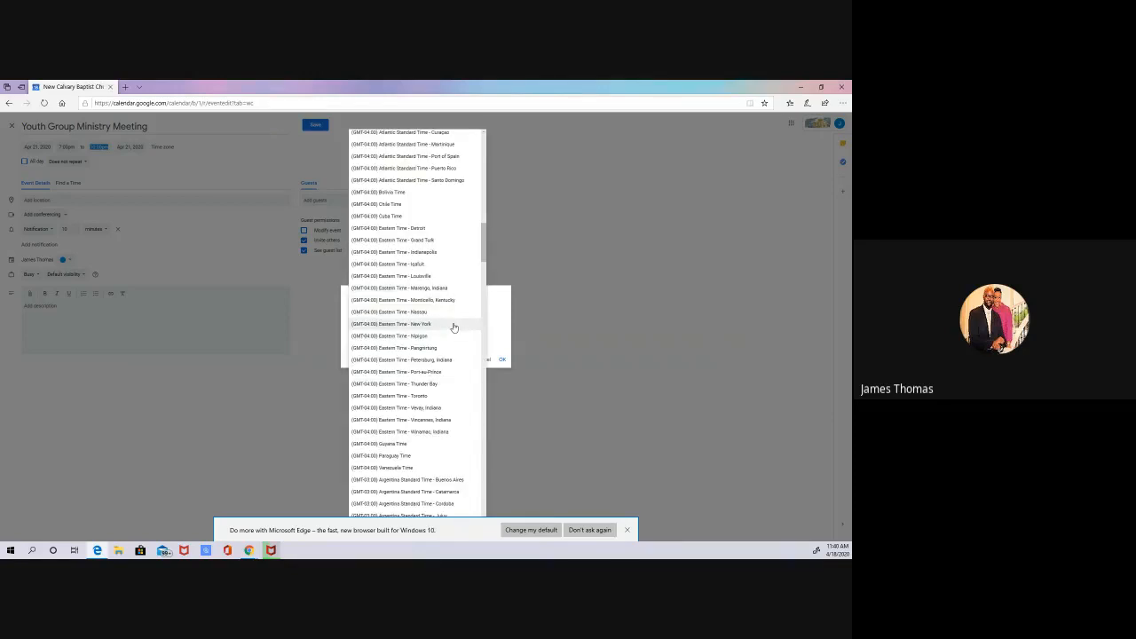
left_click(430, 228)
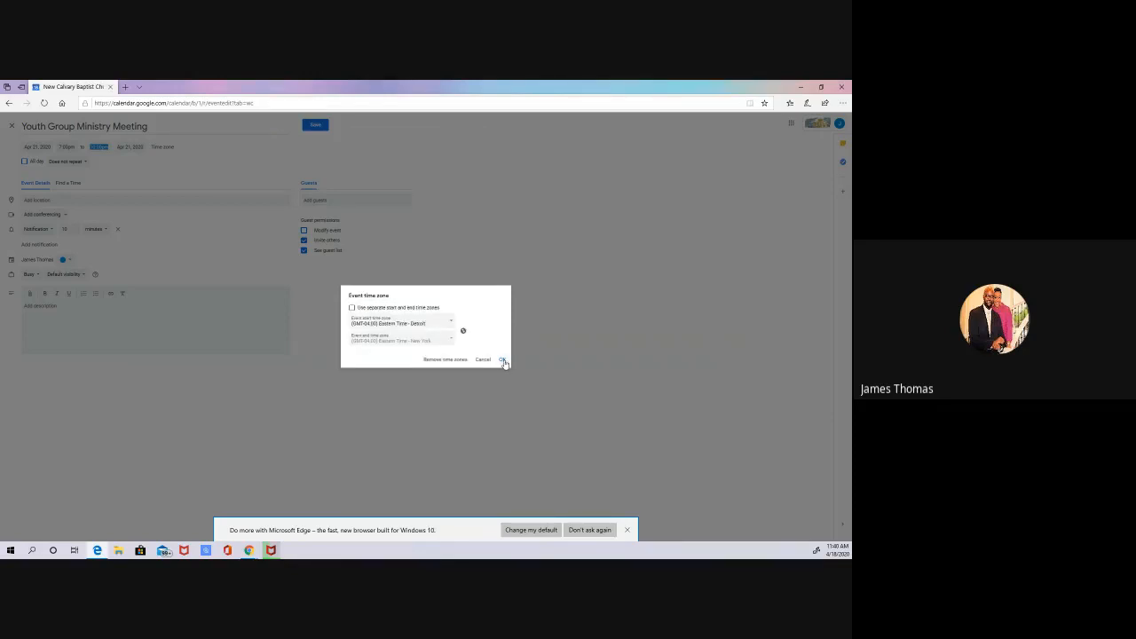
left_click(500, 359)
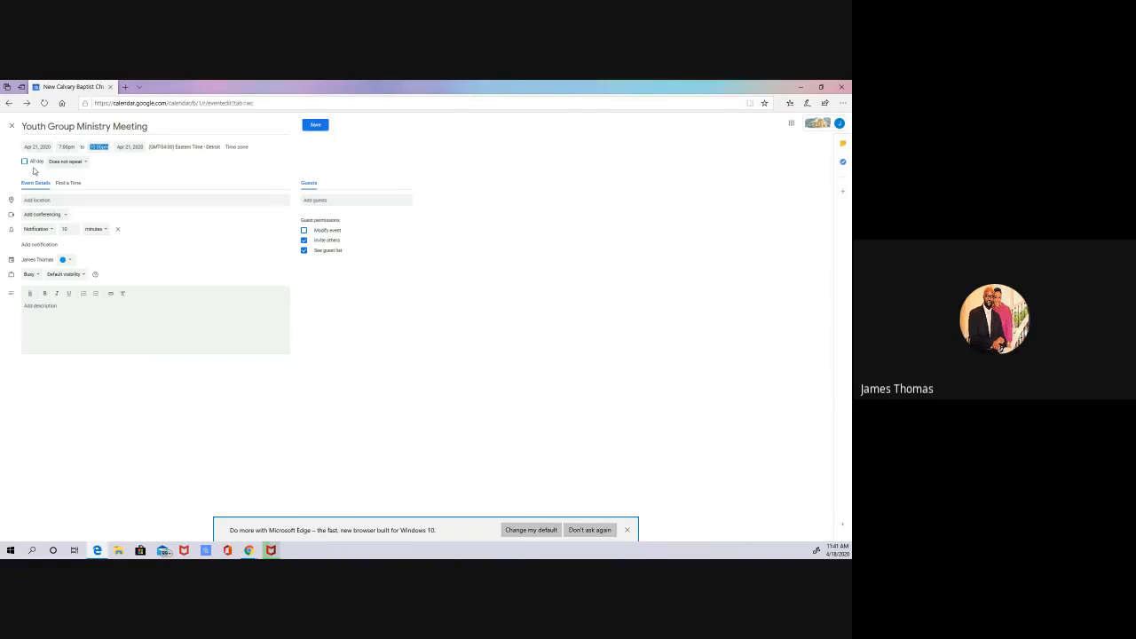
Step: Look through the event's repeat options and set its location to New Calvary Baptist Church in Detroit
left_click(85, 164)
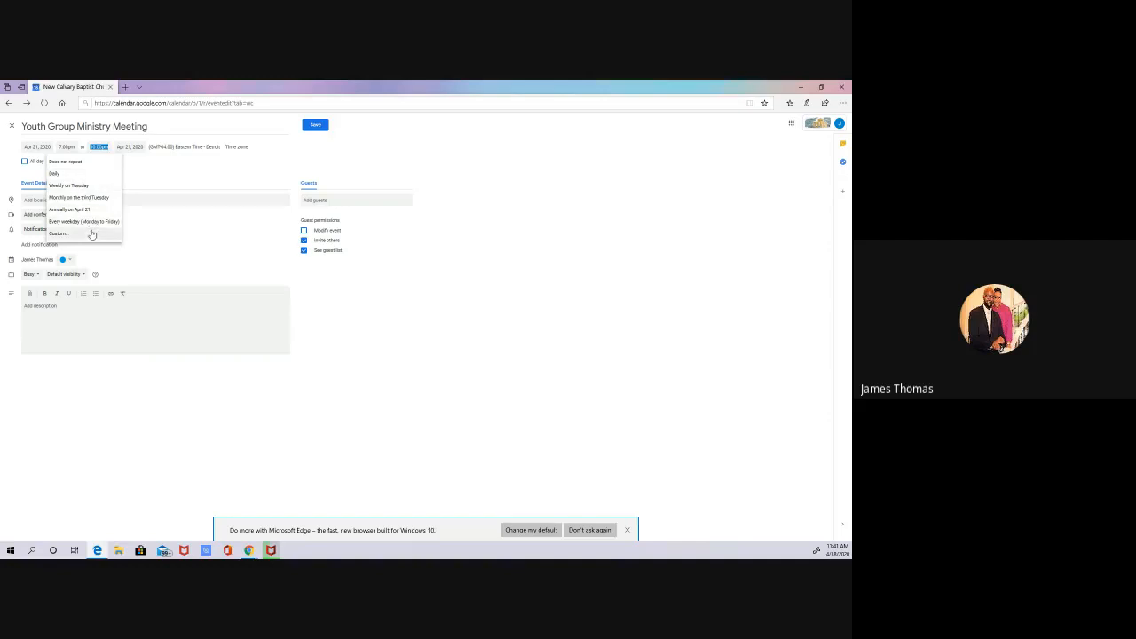
left_click(168, 173)
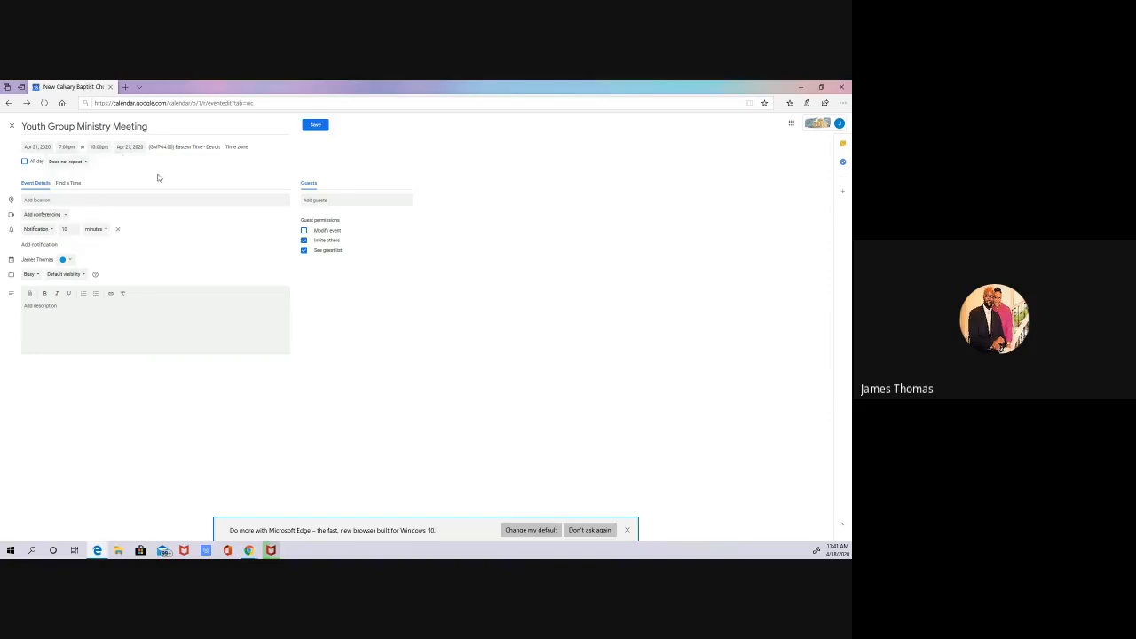
left_click(118, 201)
type("New Calvary")
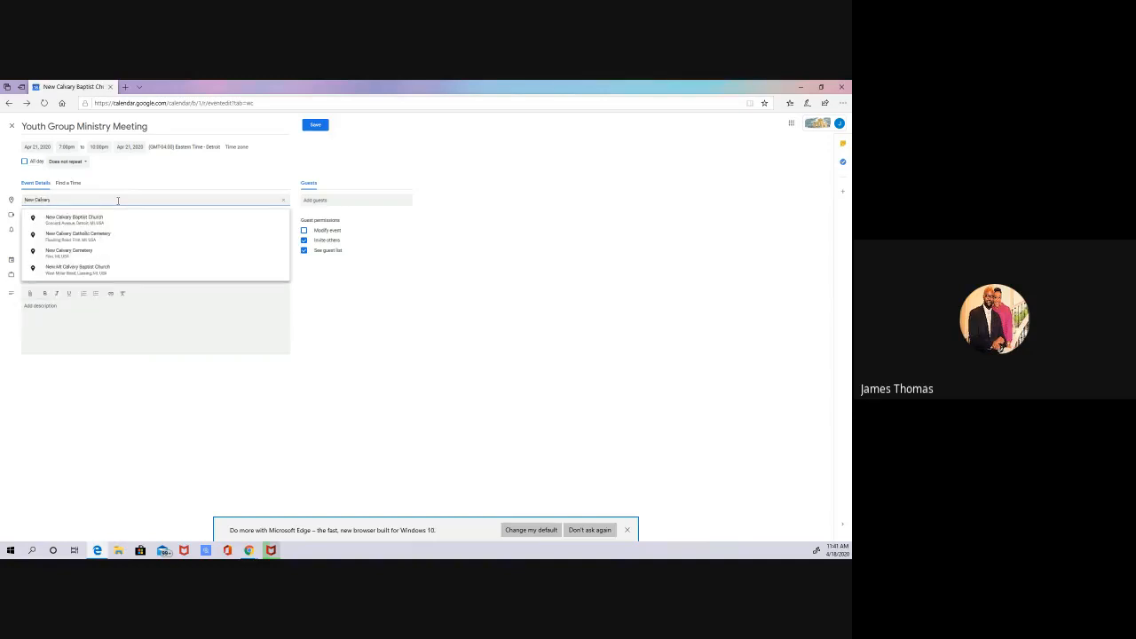
left_click(112, 219)
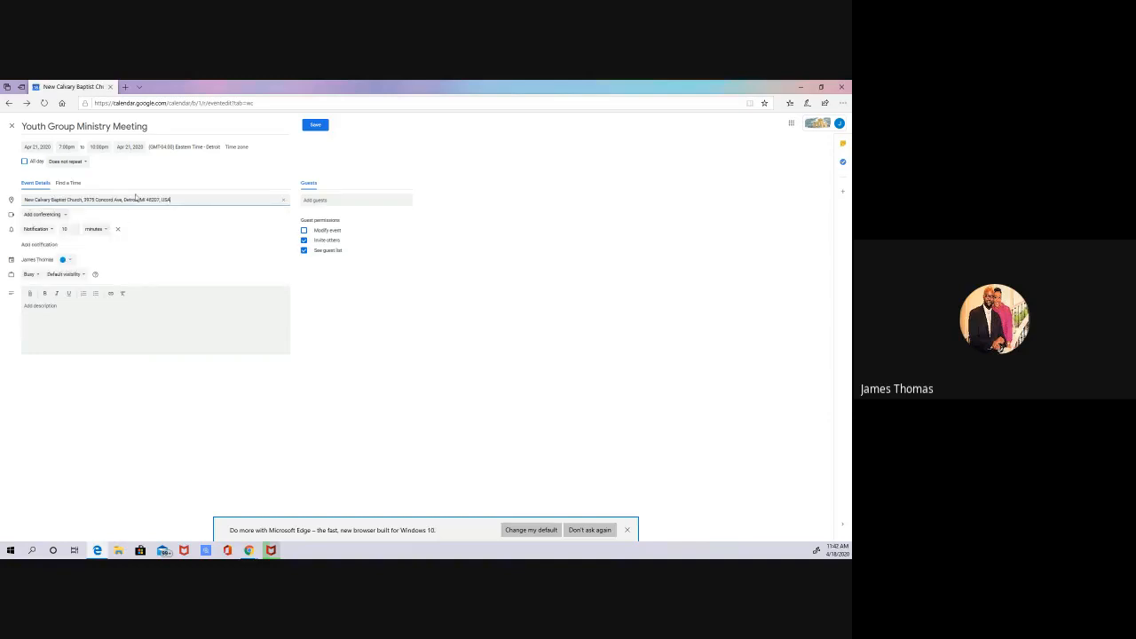
Step: Add Hangouts Meet conferencing to the event and expand its joining details
left_click(65, 218)
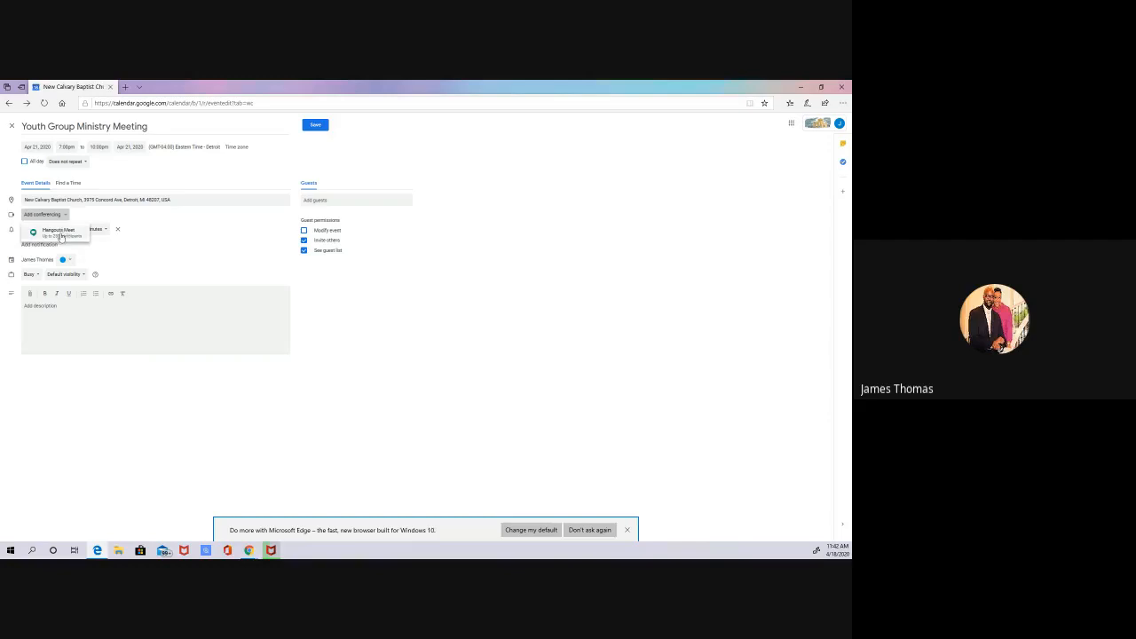
left_click(61, 233)
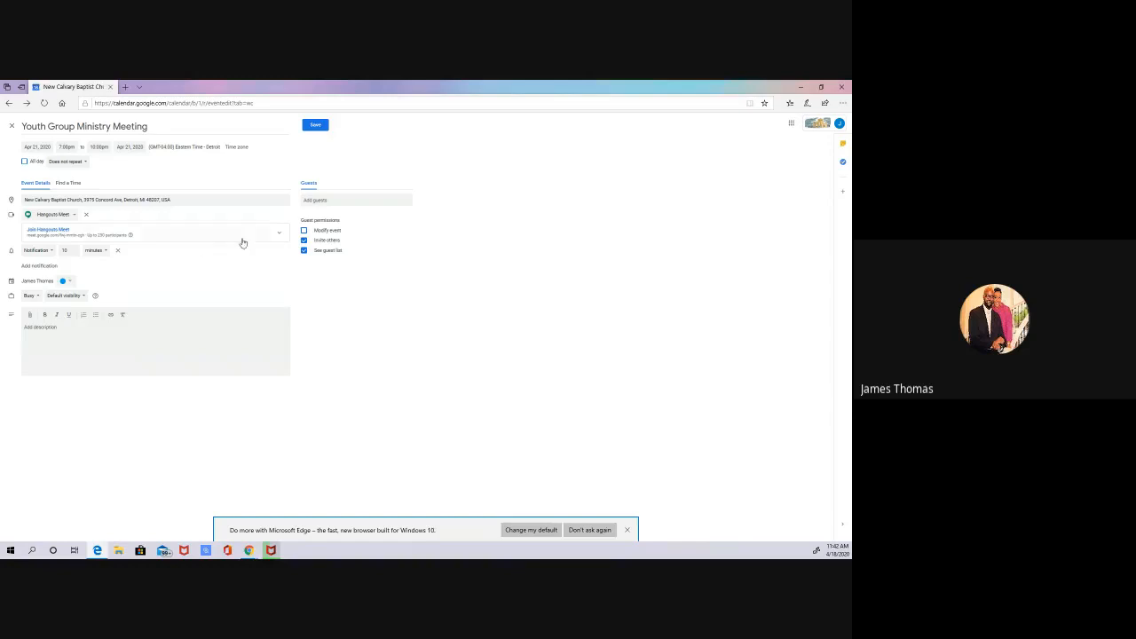
left_click(280, 234)
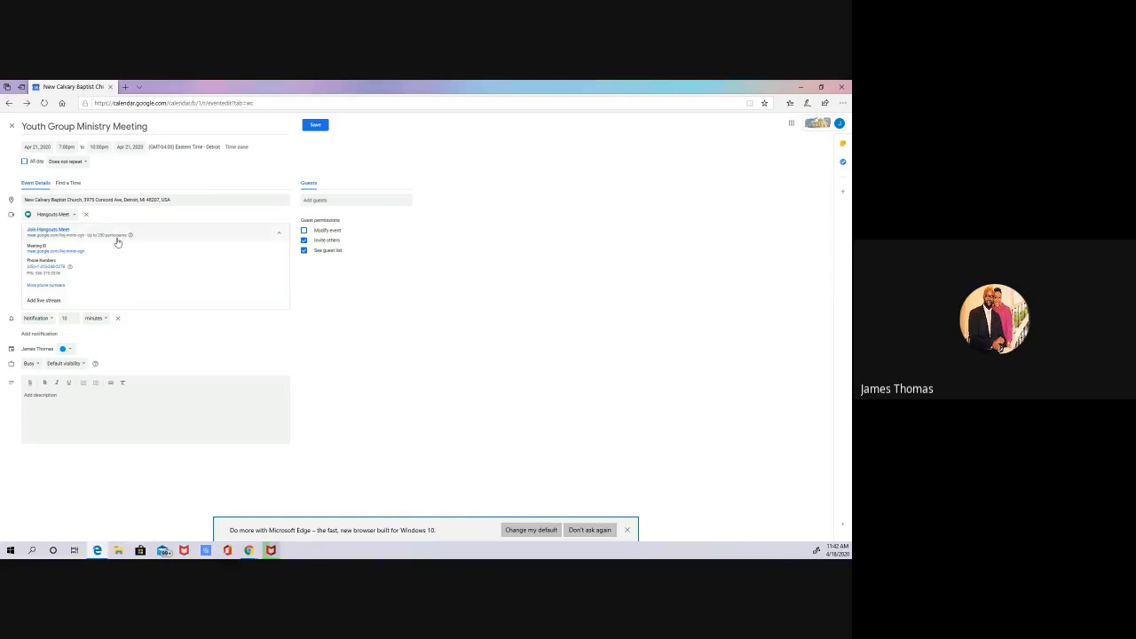
left_click(74, 215)
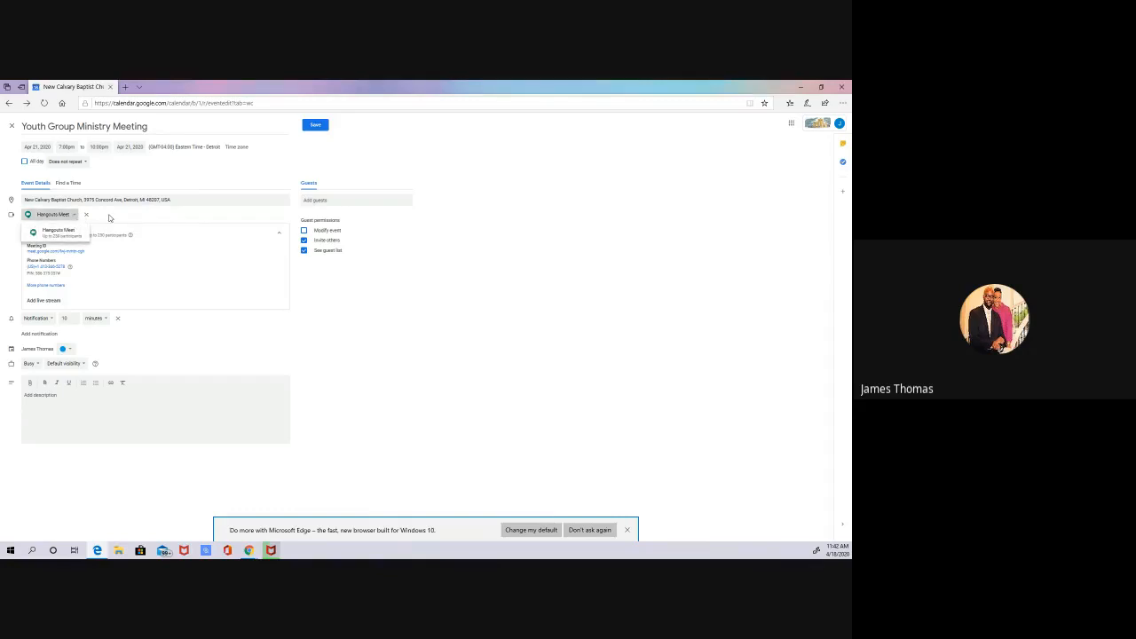
left_click(108, 220)
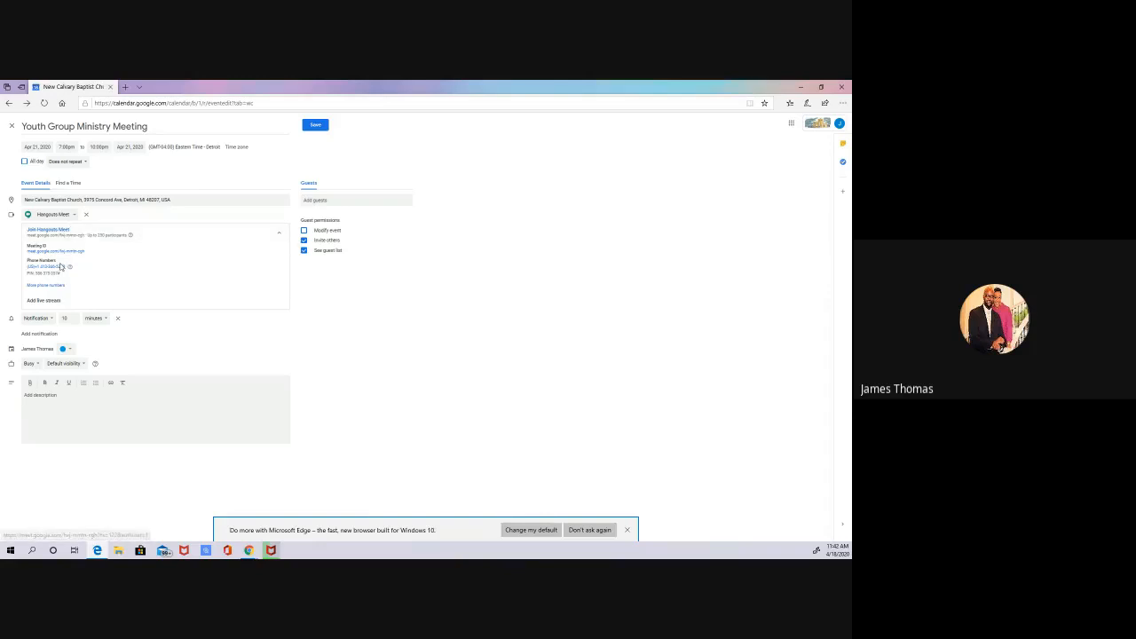
Step: Add a live stream to the event's Hangouts Meet conference and collapse its joining details
mouse_move(71, 266)
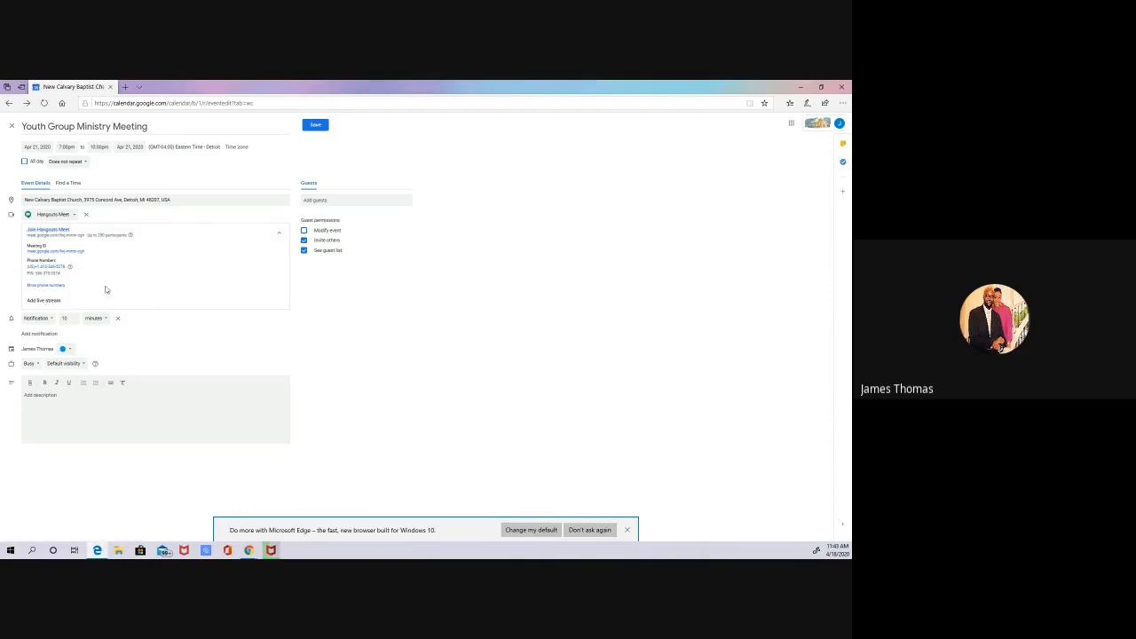
left_click(54, 302)
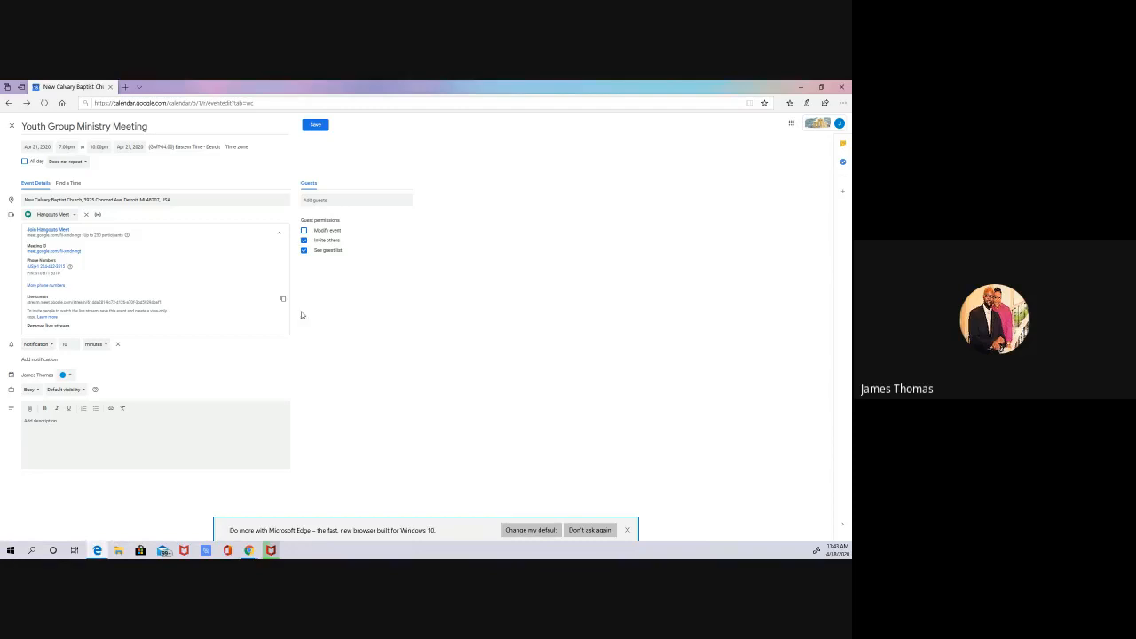
left_click(280, 234)
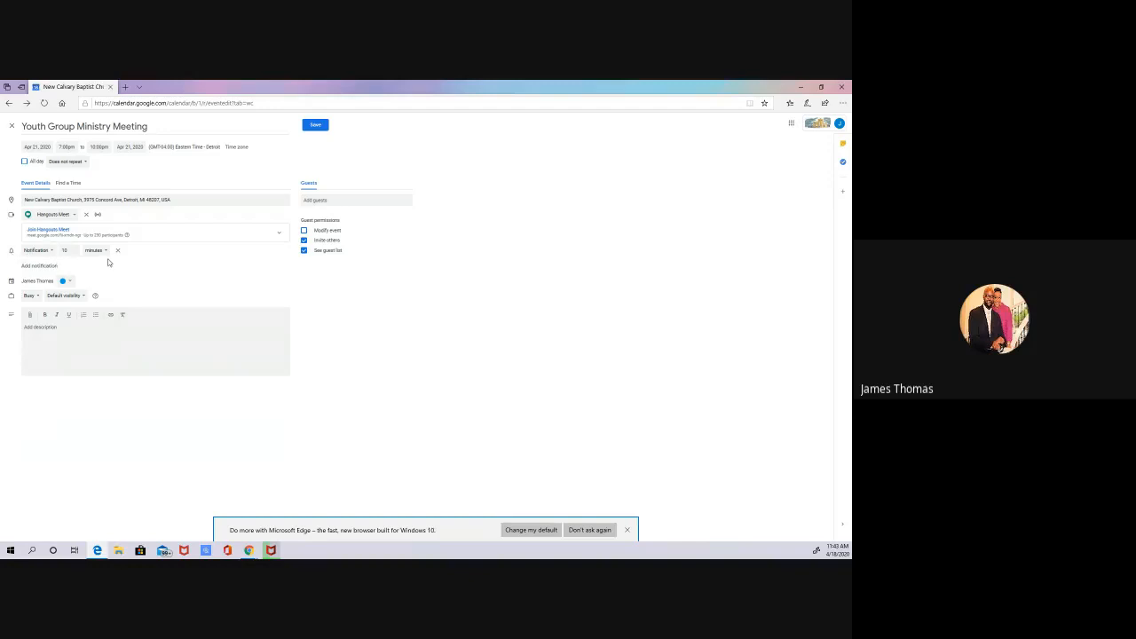
left_click(49, 256)
left_click(137, 291)
left_click(48, 251)
left_click(116, 280)
Step: Enter the event description "Information pertinent to the meeting you are planning to host!"
left_click(72, 334)
type("Inform m")
type("tion pa")
type("rtinent to the meet")
type("ing you are")
type(" planning to host!")
Step: Find a saved contact by first name and add the suggested gmail.com contact as an event guest
left_click(341, 201)
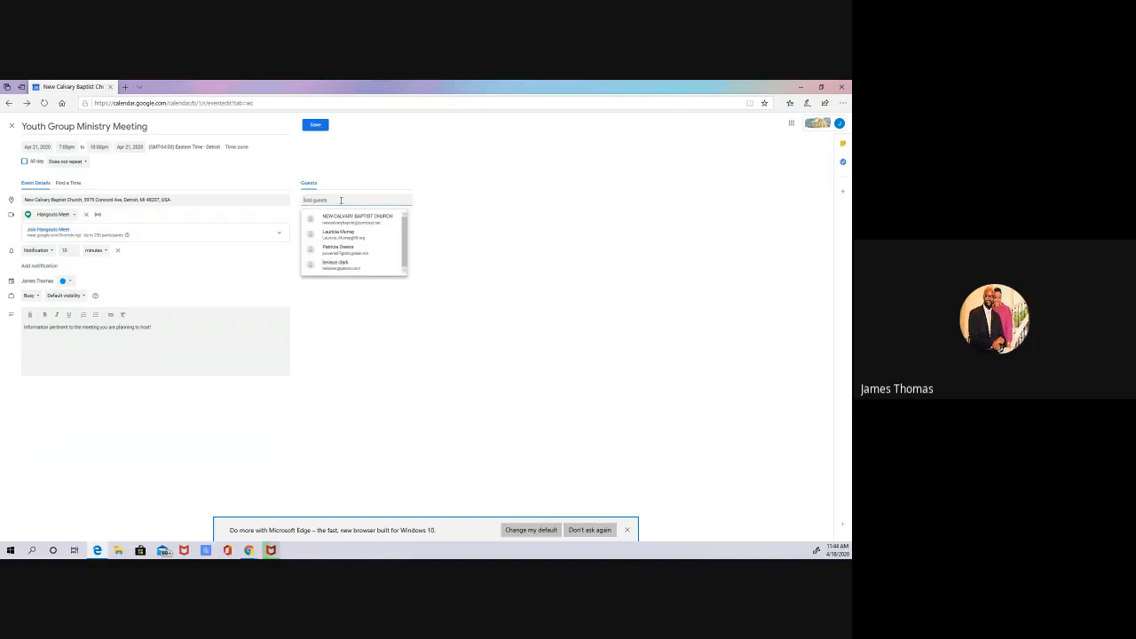
type("j")
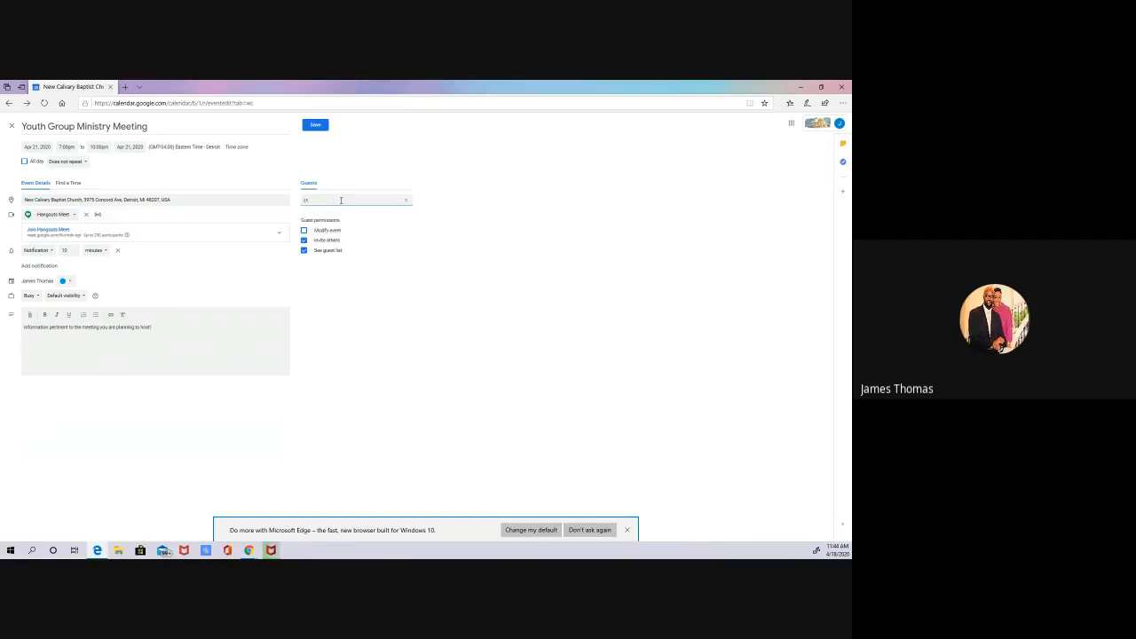
type("ames")
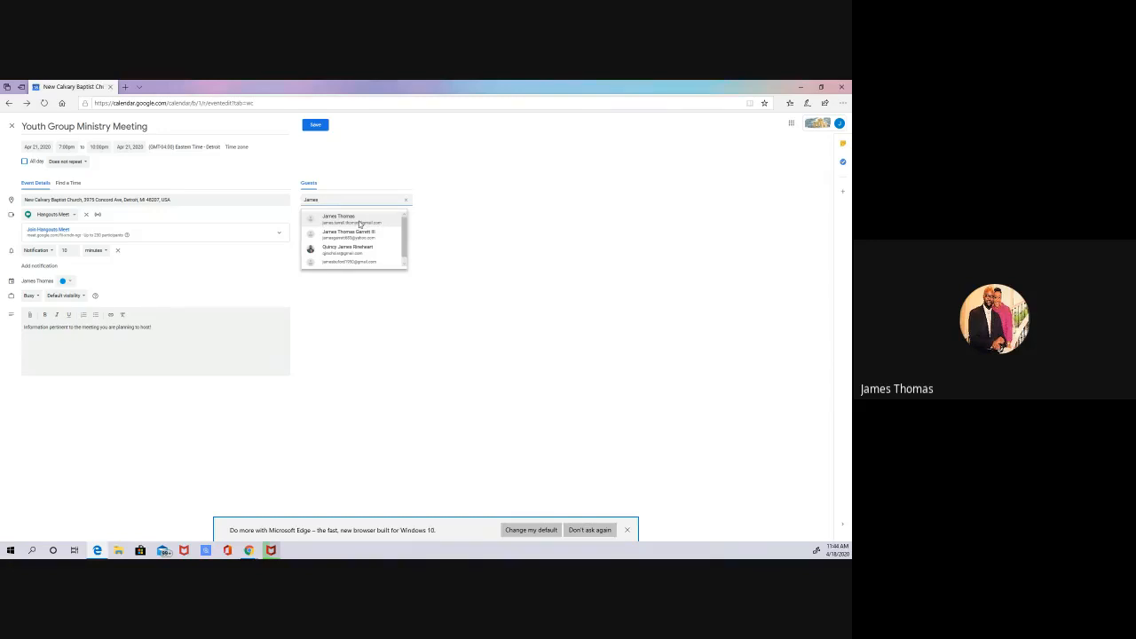
left_click(359, 224)
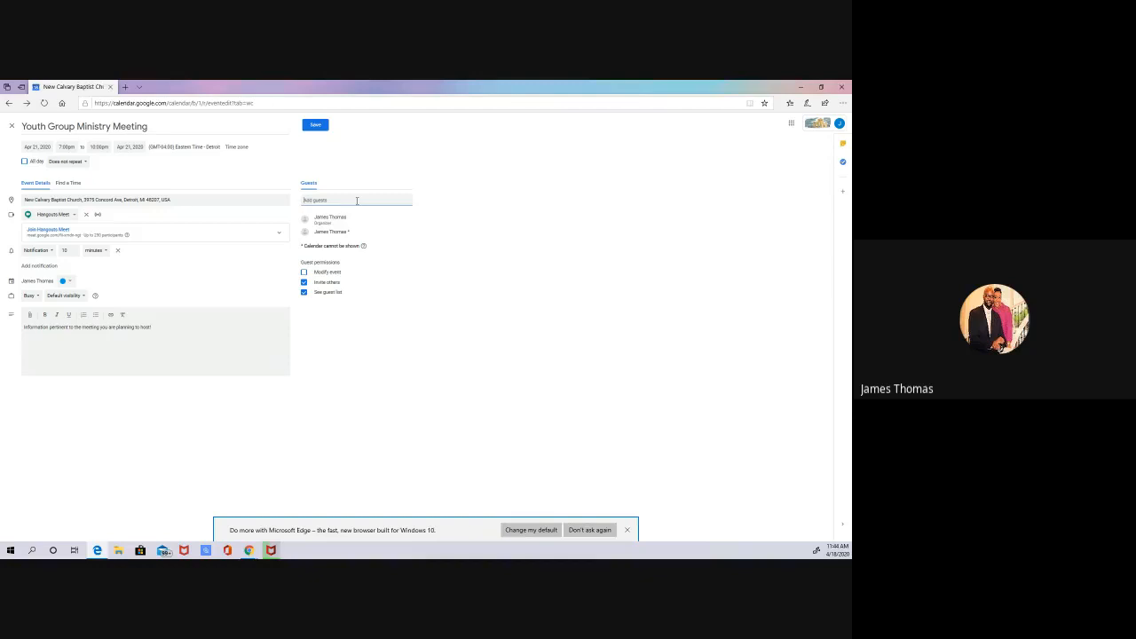
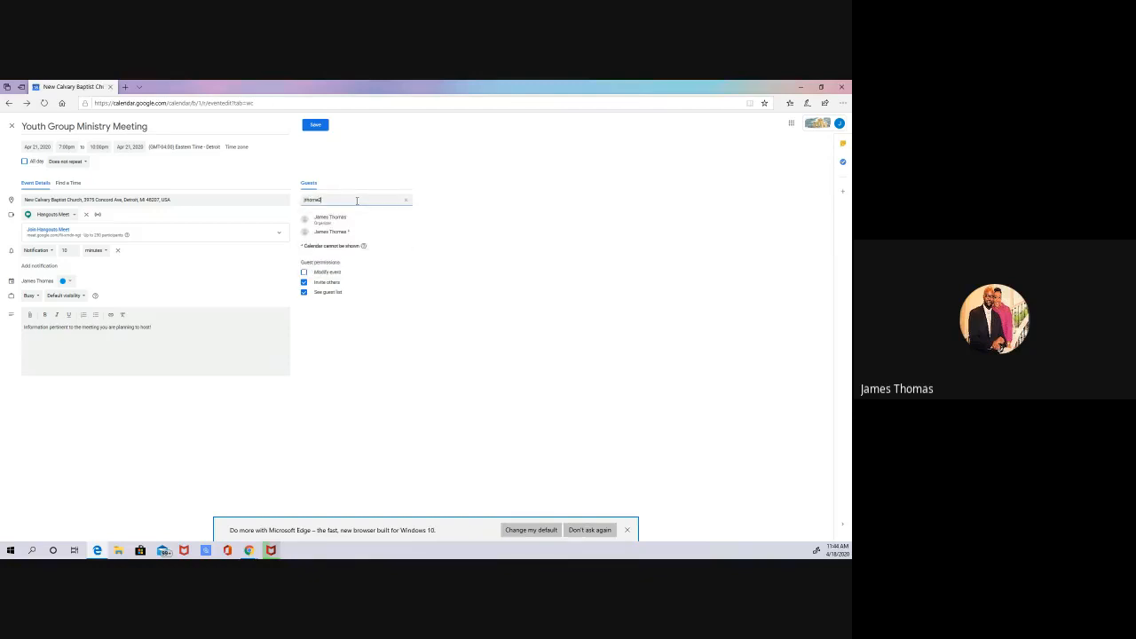
Step: Add two more event guests by e-mail, one with an ashland.edu address and one with a yahoo.com address
key("Return")
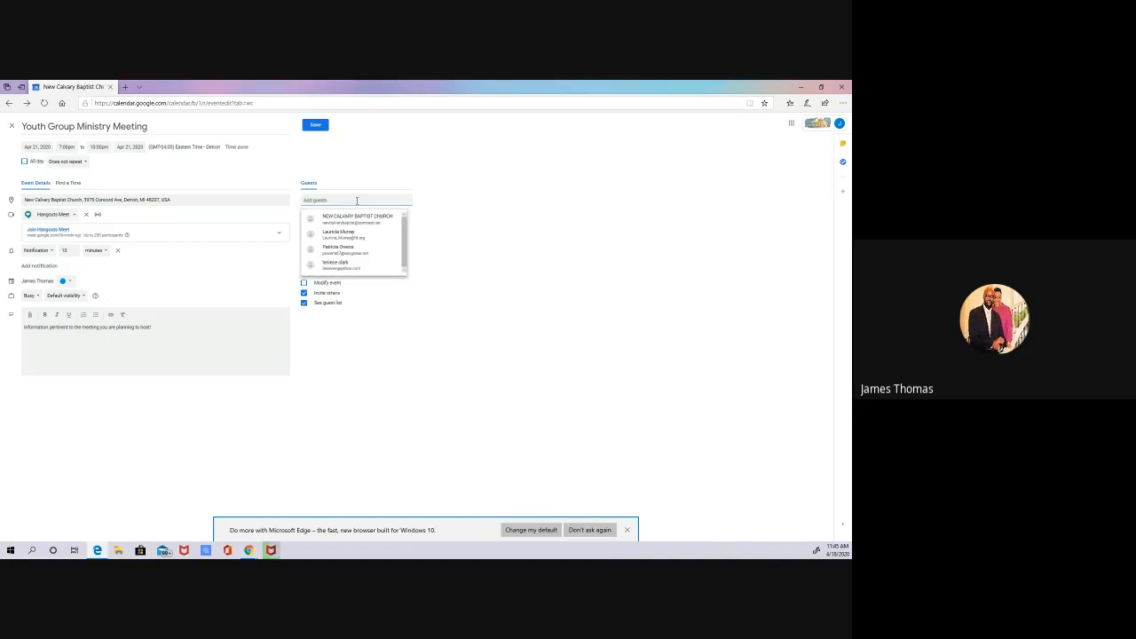
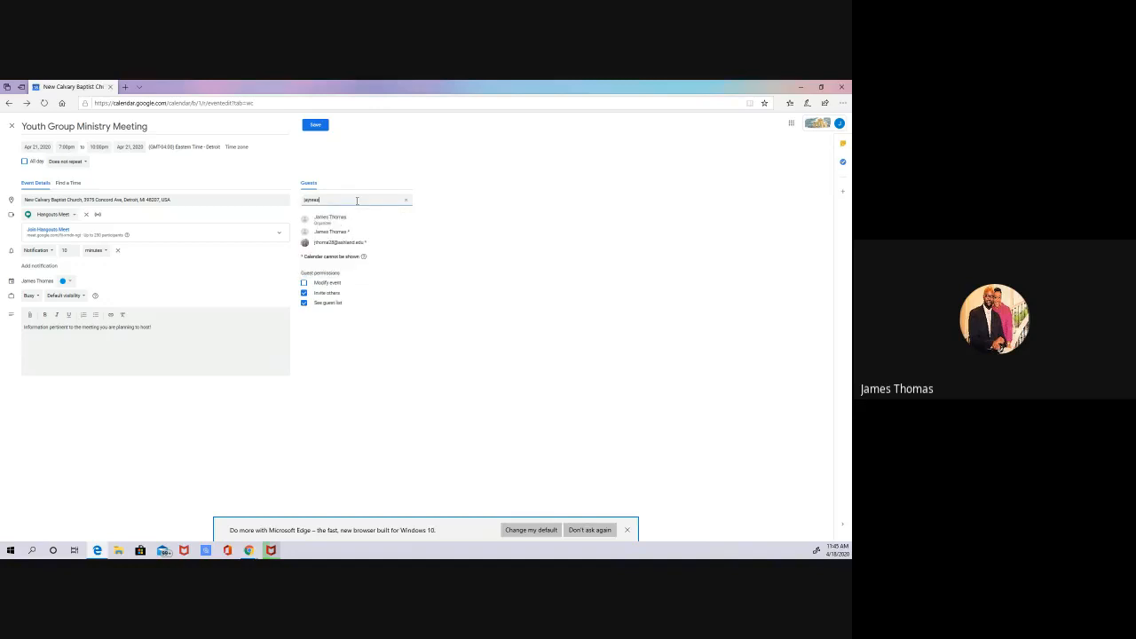
key("Return")
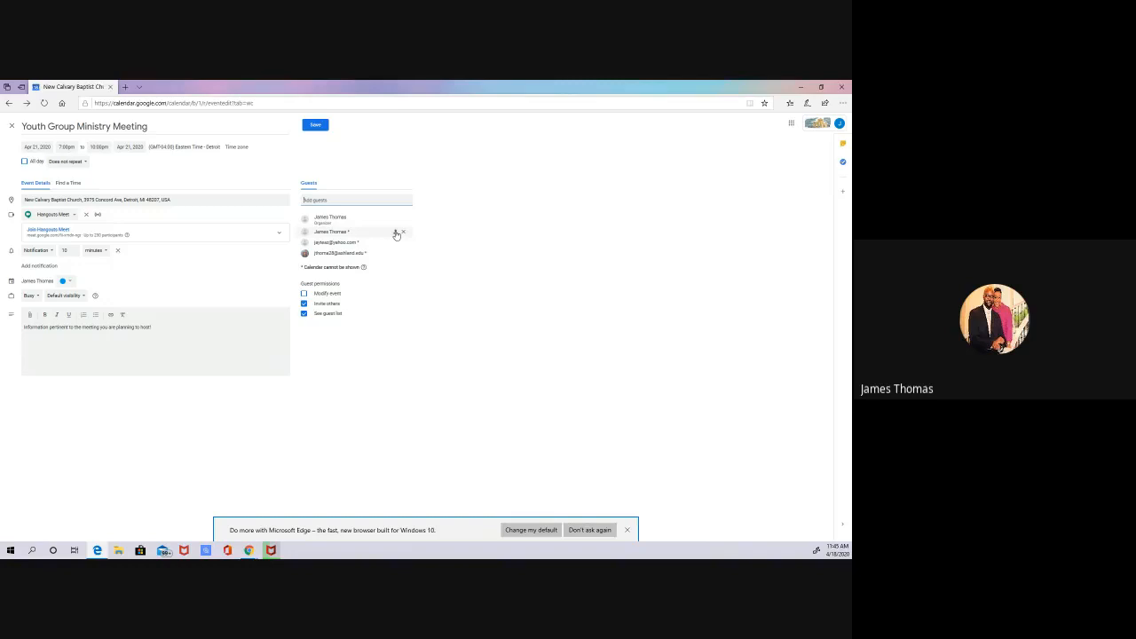
left_click(395, 233)
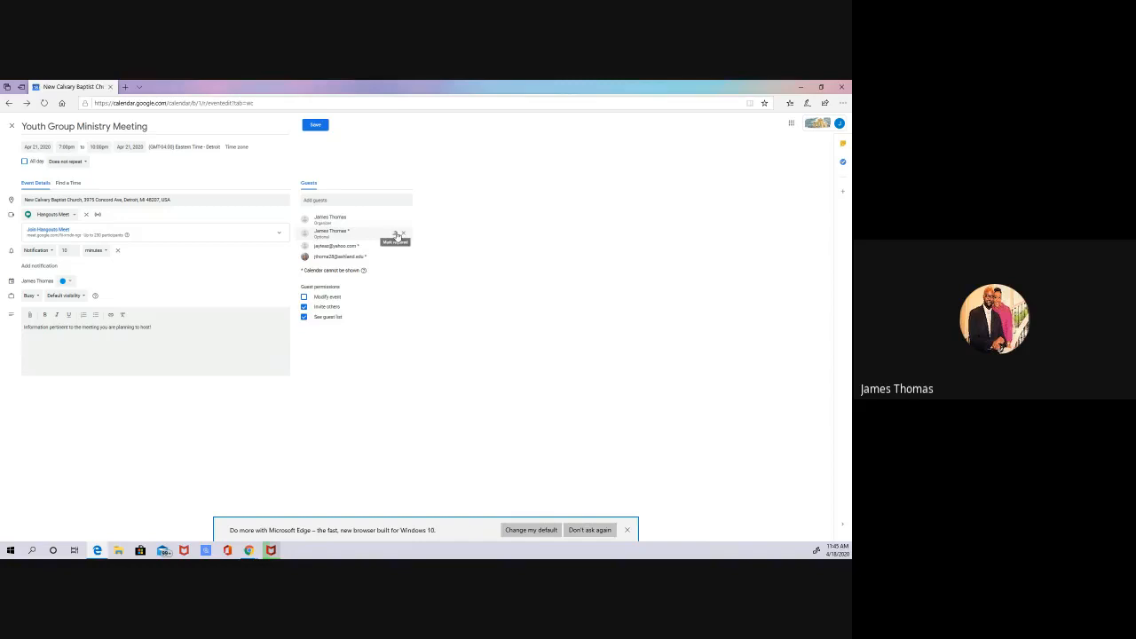
left_click(397, 236)
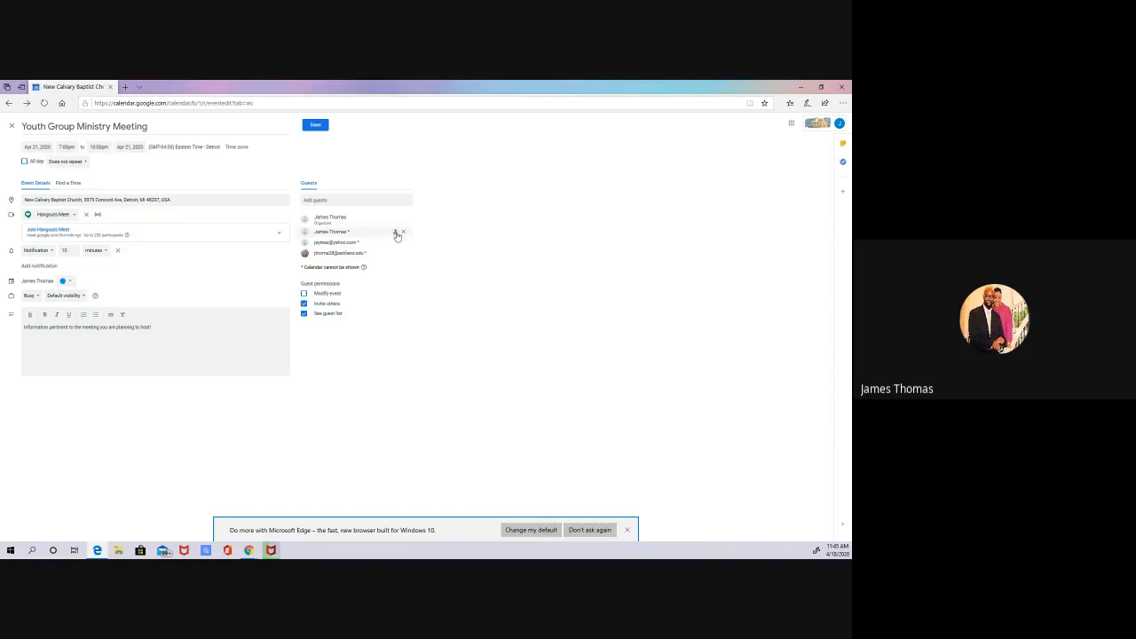
left_click(397, 235)
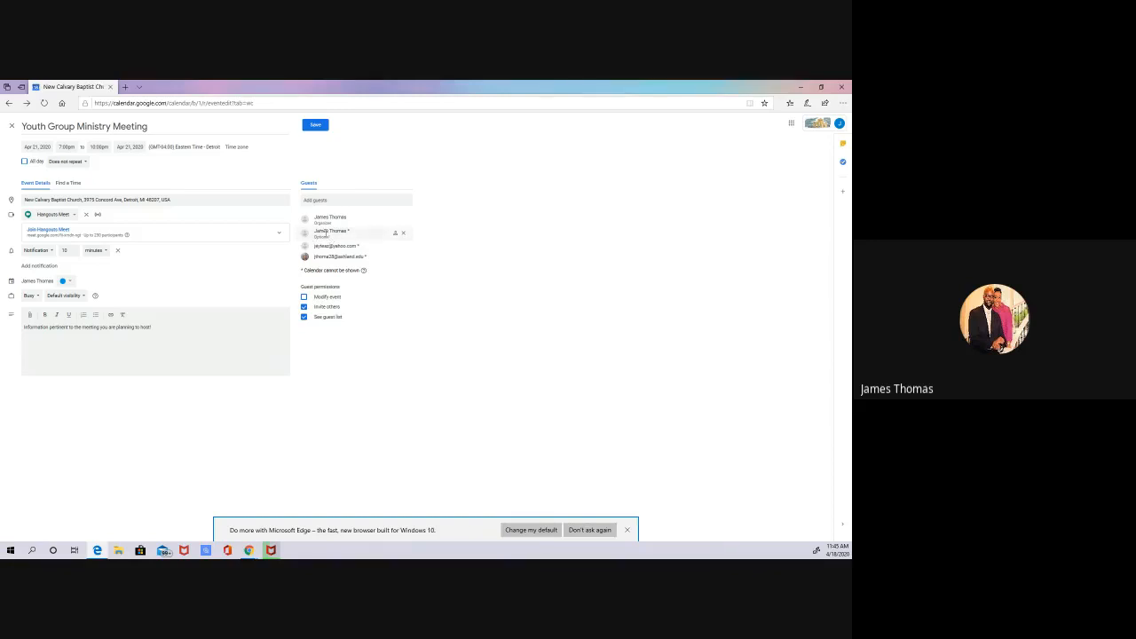
left_click(396, 235)
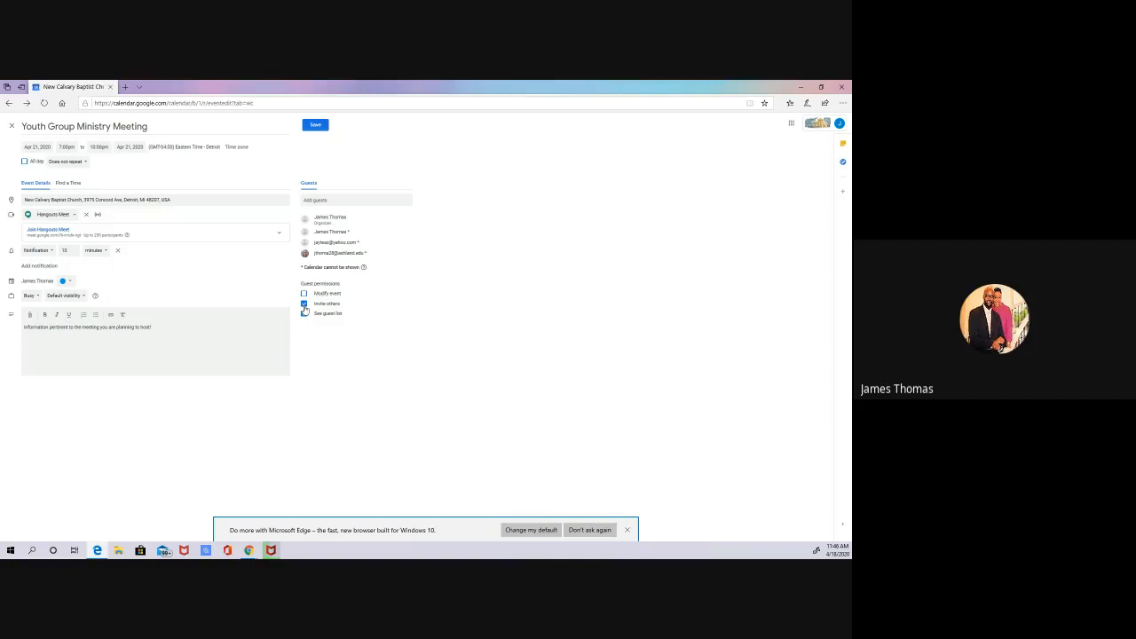
left_click(304, 313)
left_click(304, 315)
left_click(303, 314)
Step: Save the event and send the invitation e-mails, including to the guests outside the organization
left_click(315, 125)
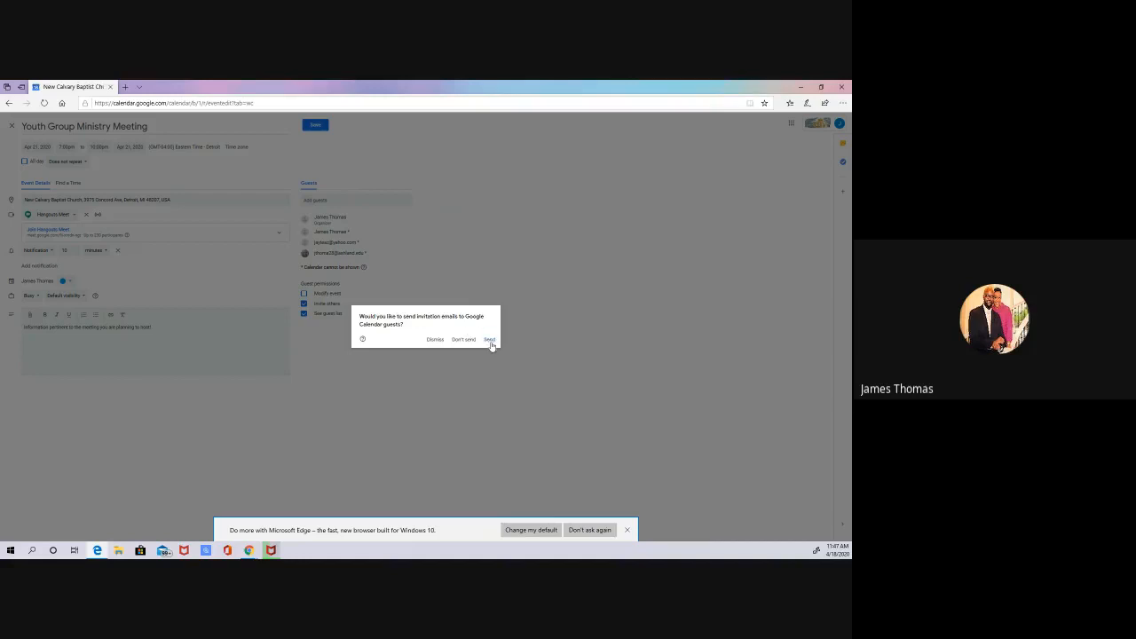
left_click(491, 341)
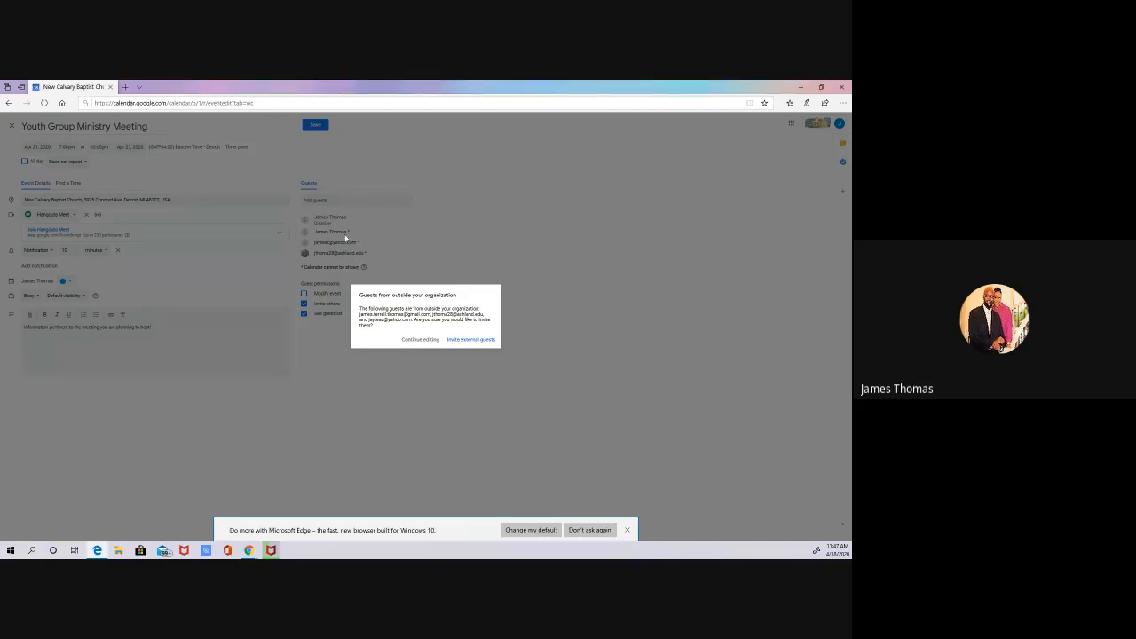
left_click(476, 342)
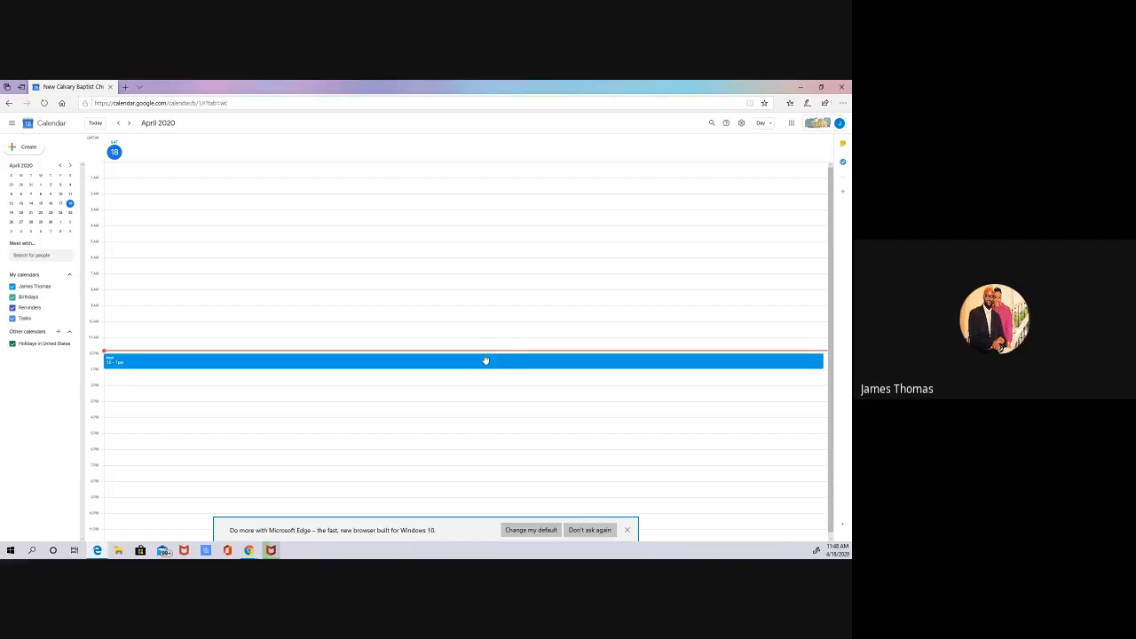
Step: Show April 21, 2020 in the calendar and open the Youth Group Ministry Meeting for editing
left_click(30, 213)
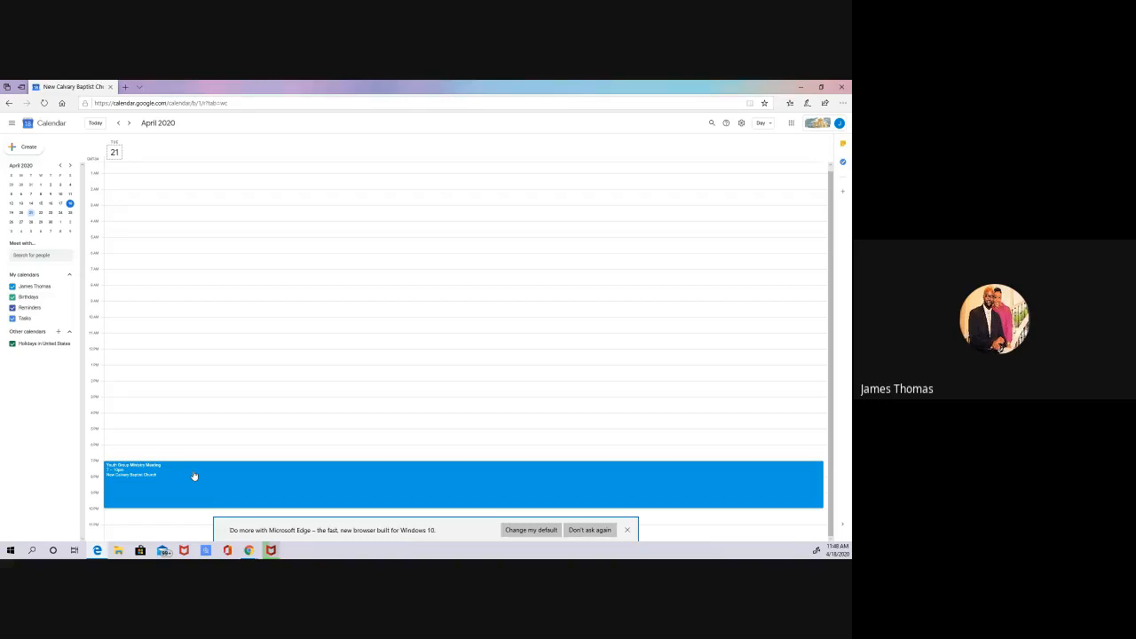
left_click(30, 214)
double_click(217, 480)
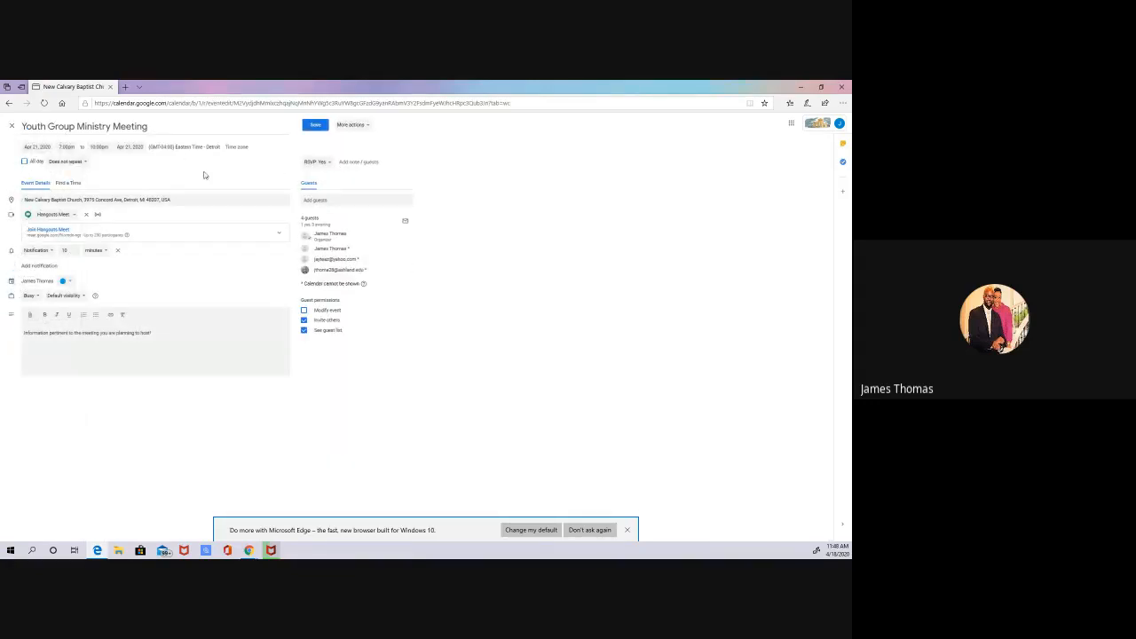
Step: Add a guest by their gmail.com address and remove the guest with the yahoo.com address
left_click(328, 201)
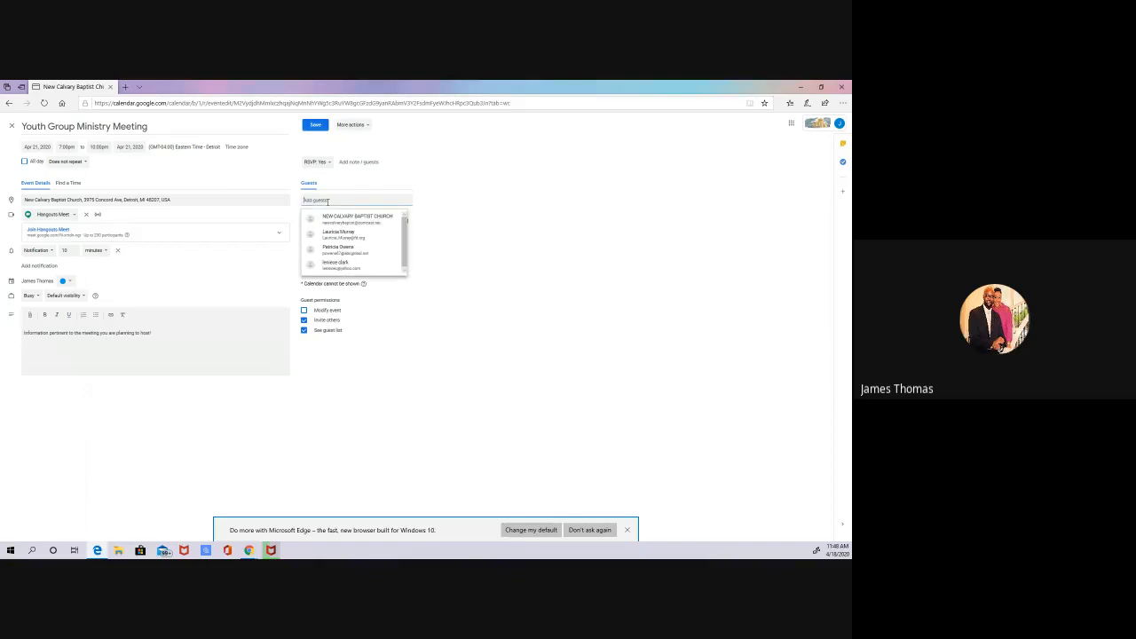
type("jayn")
key("BackSpace")
key("BackSpace")
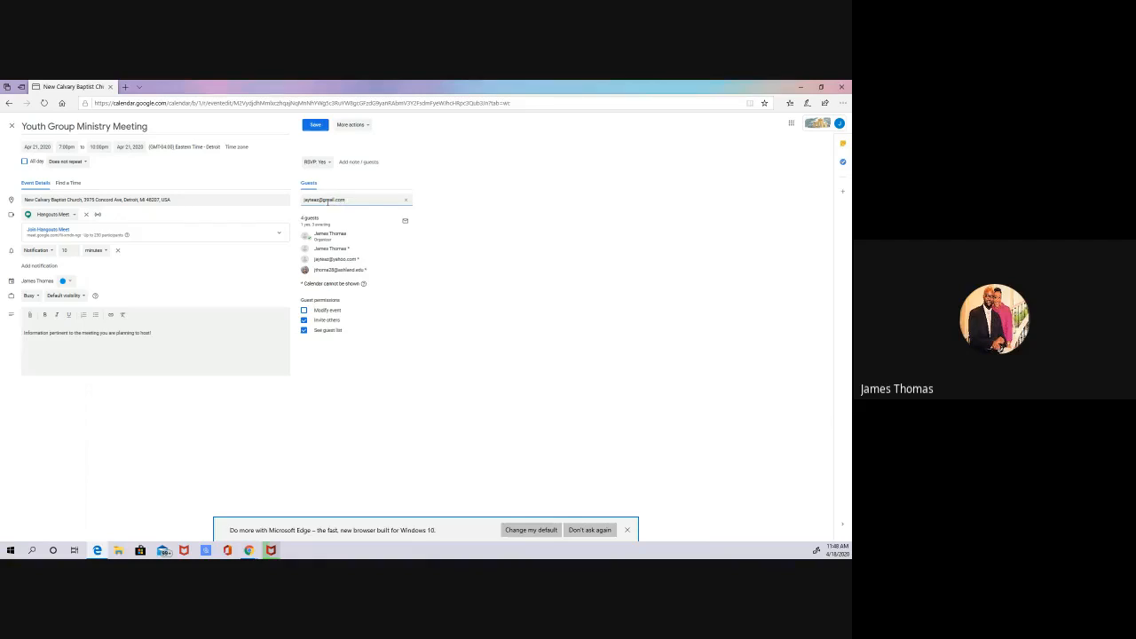
key("Return")
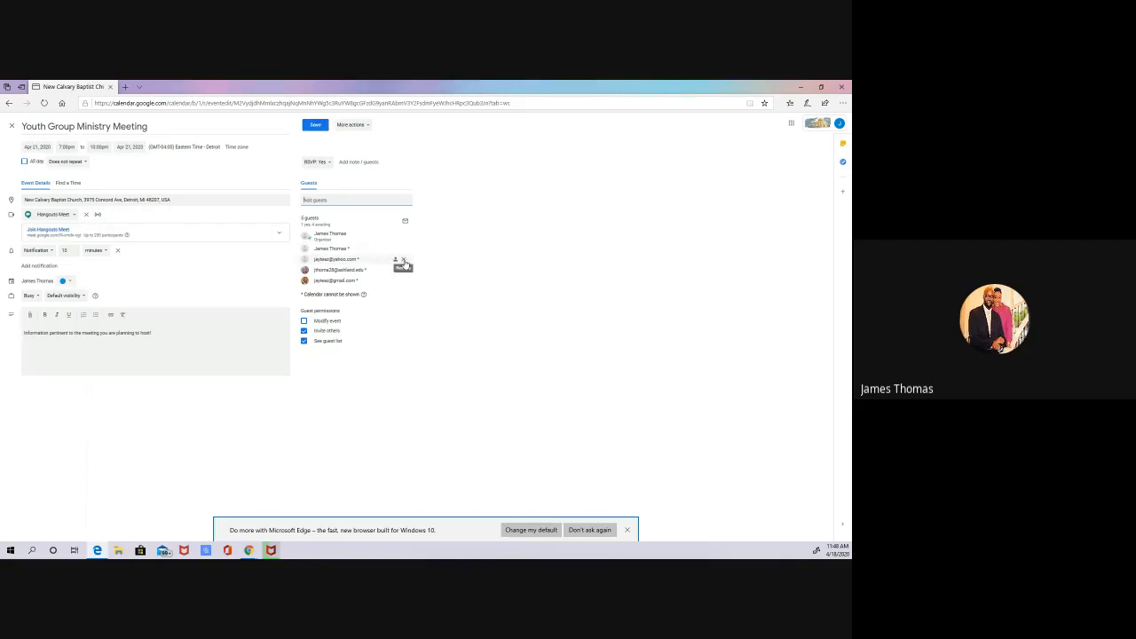
left_click(403, 260)
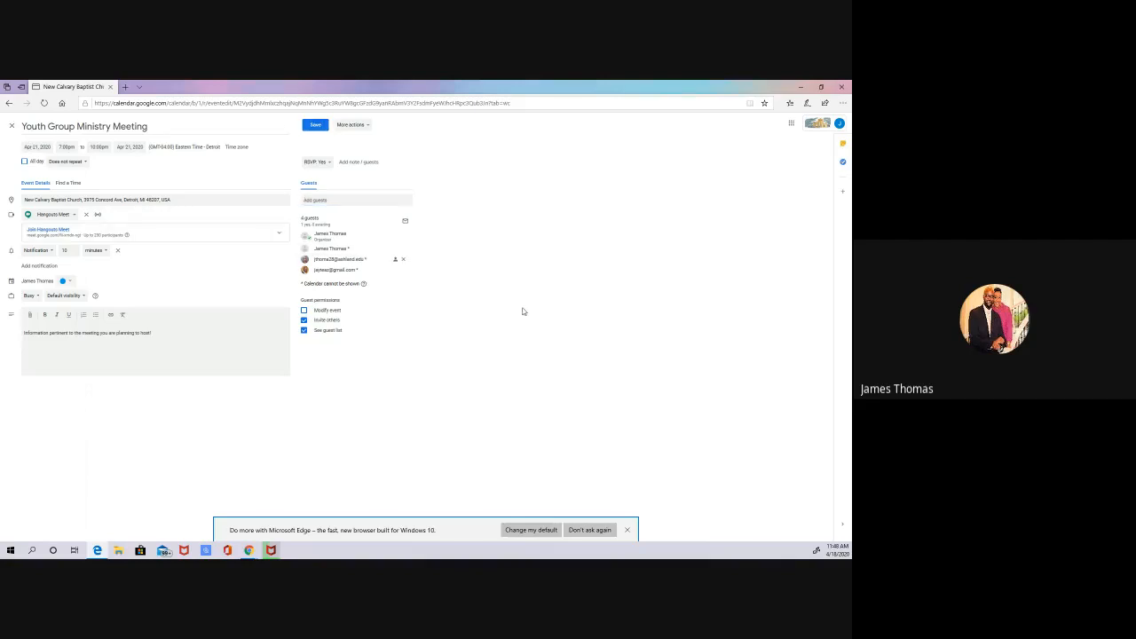
Step: Save the guest changes, e-mailing the new and removed guests and confirming the invitation to the external guest
left_click(361, 129)
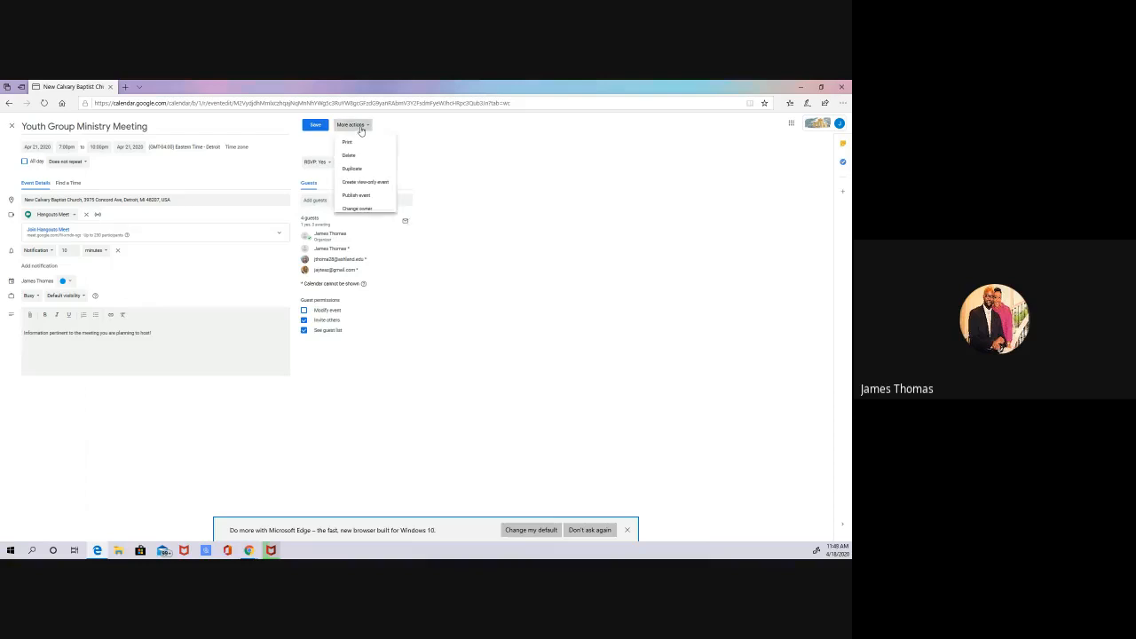
left_click(447, 141)
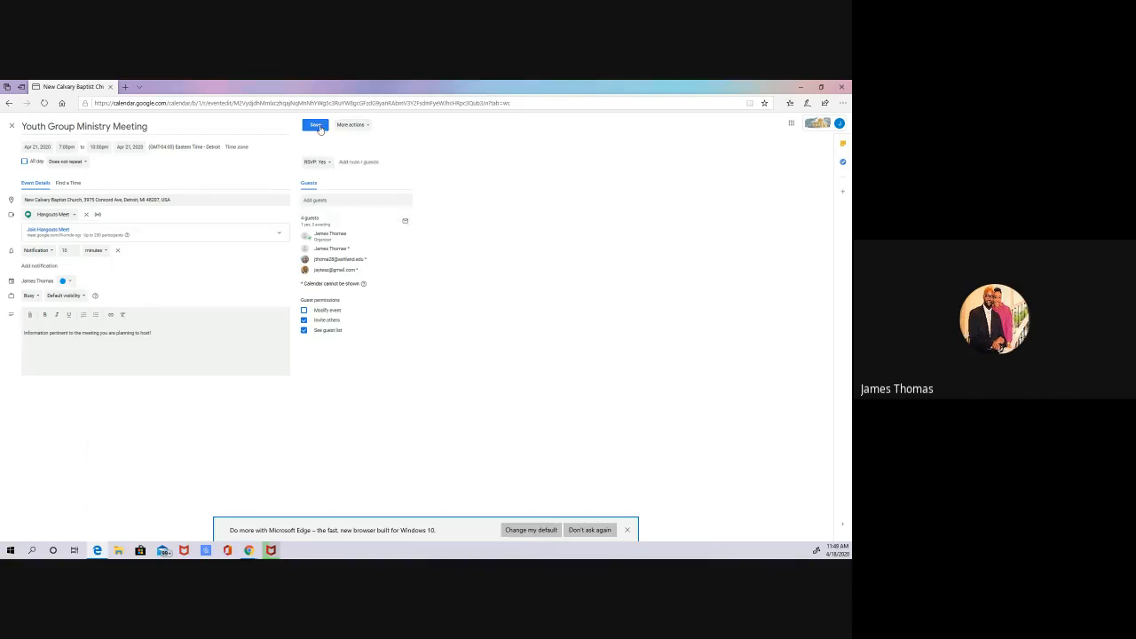
left_click(318, 126)
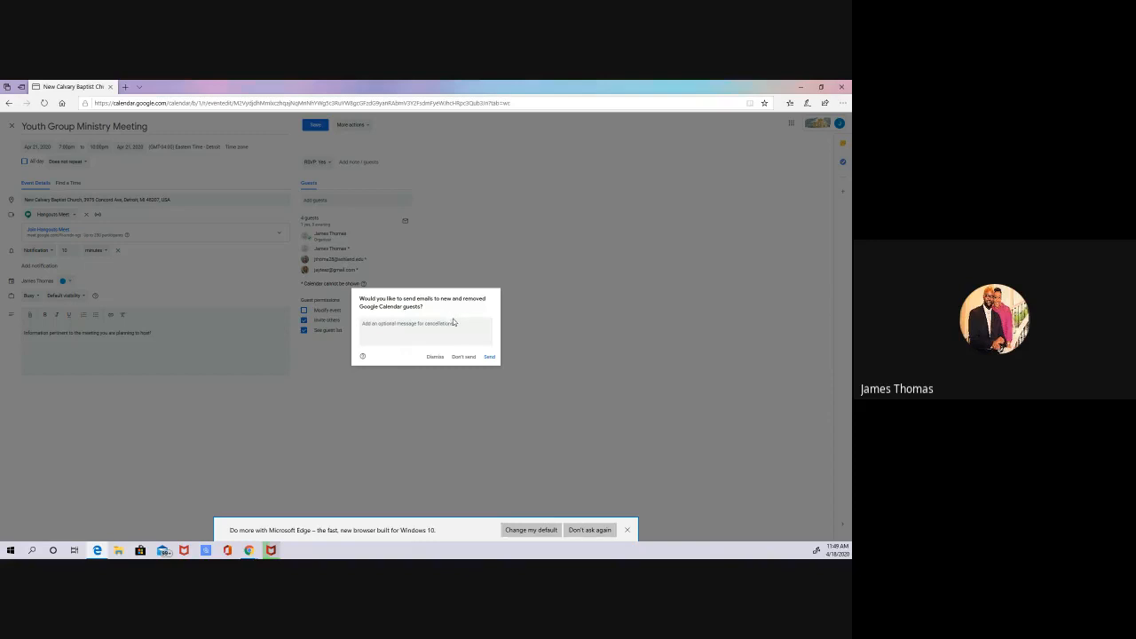
left_click(493, 358)
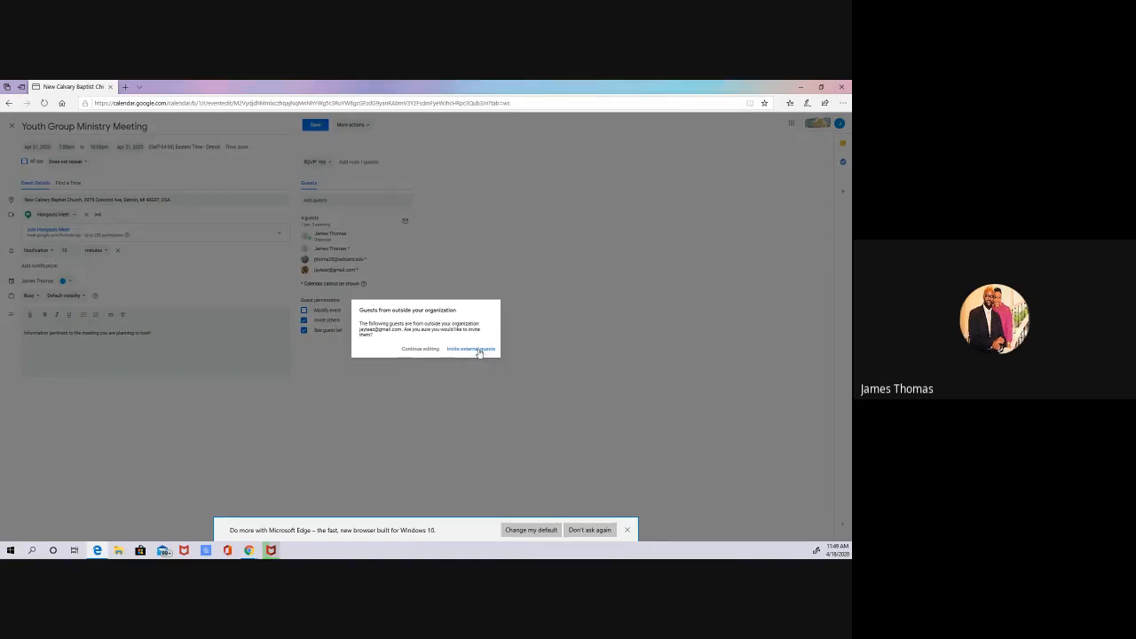
left_click(478, 349)
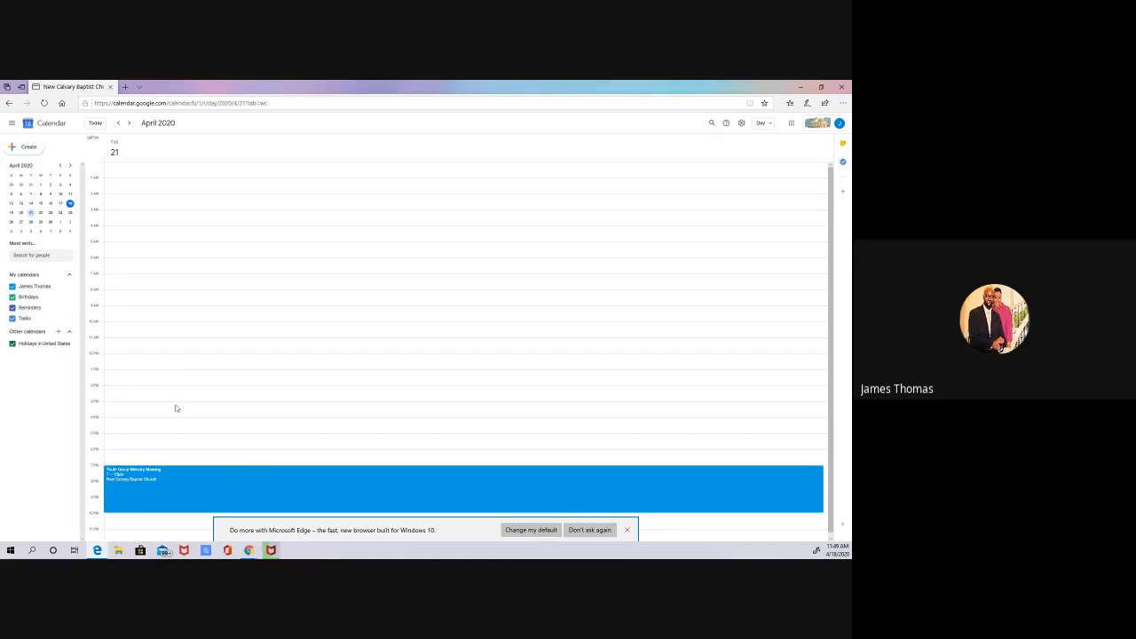
Step: Reopen the Youth Group Ministry Meeting, add the RSVP note "Please bring great ideas to the meeting" and save the event
double_click(229, 484)
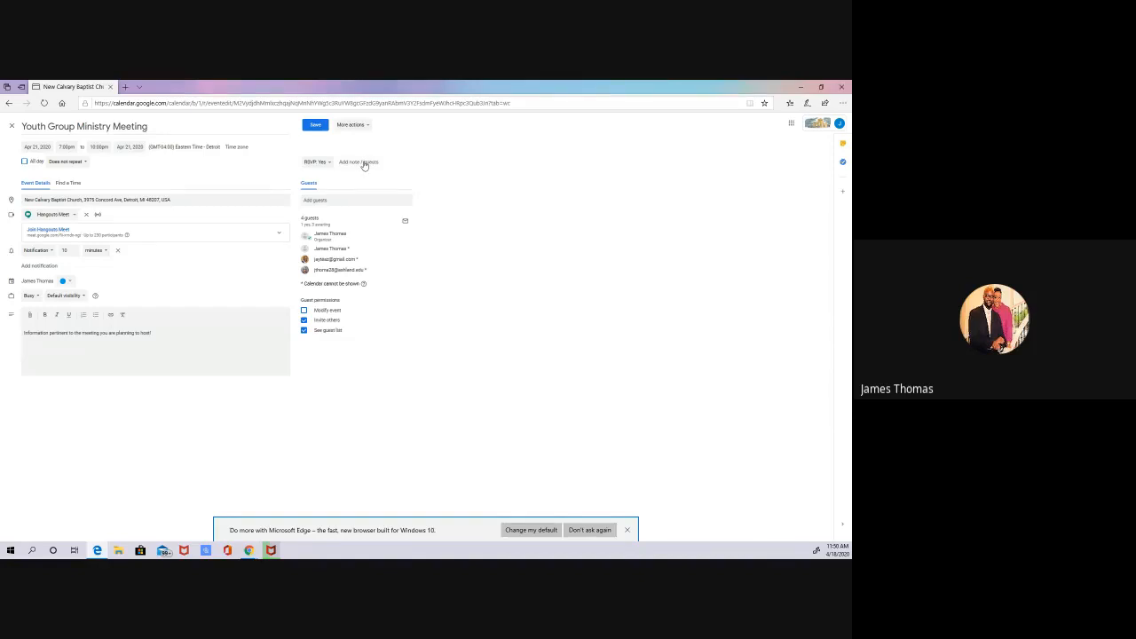
left_click(364, 163)
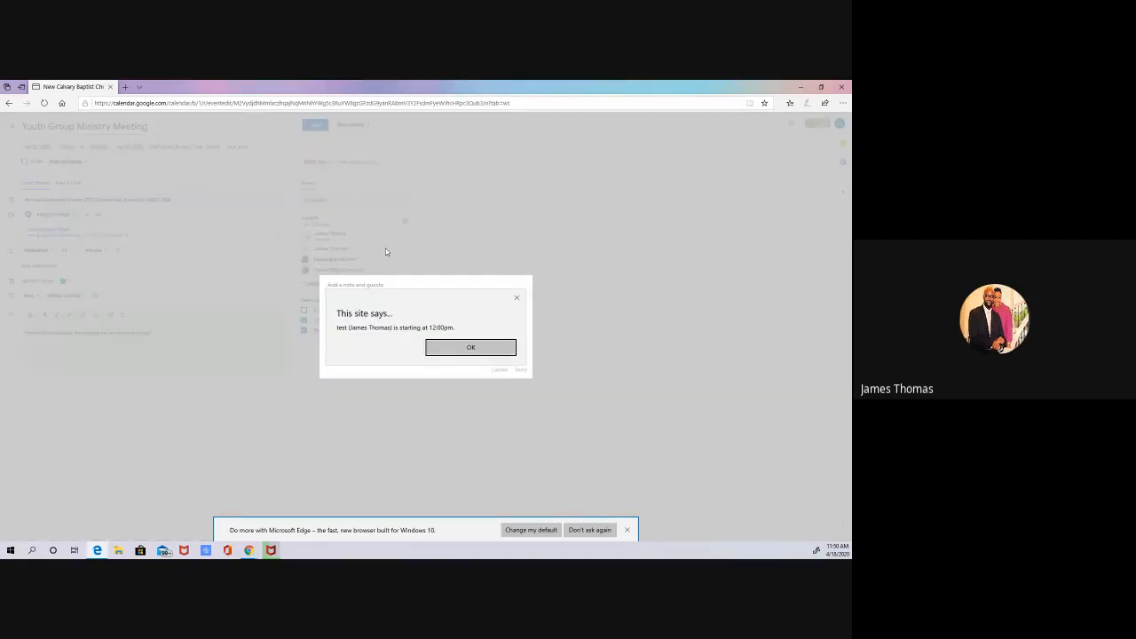
left_click(494, 348)
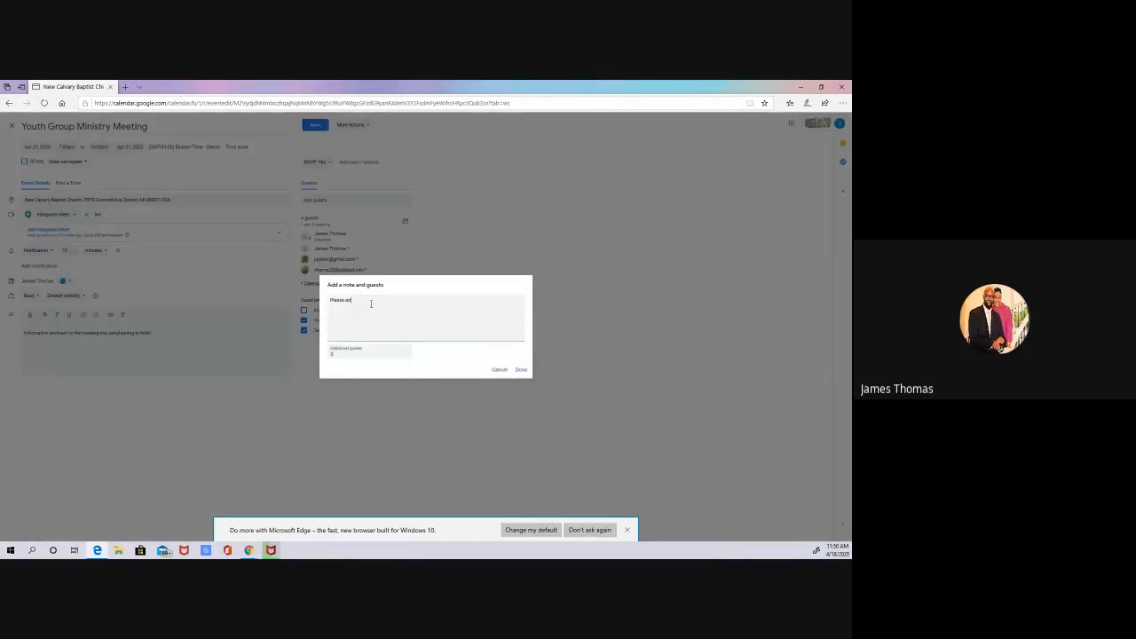
type("ring great ideas to the meeting.")
left_click(521, 369)
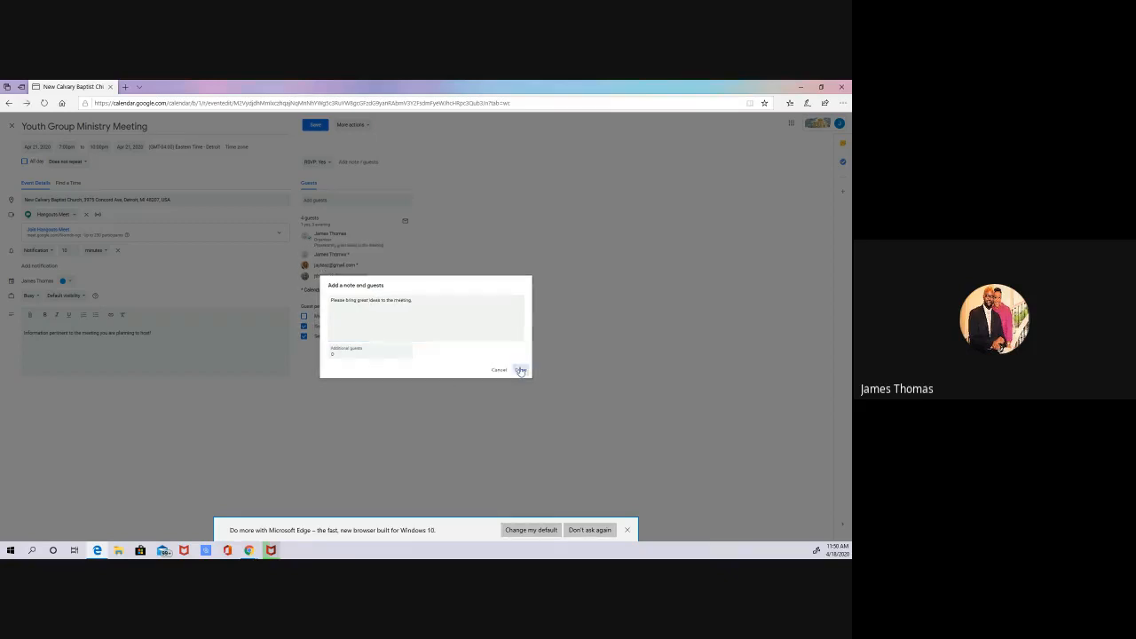
left_click(318, 126)
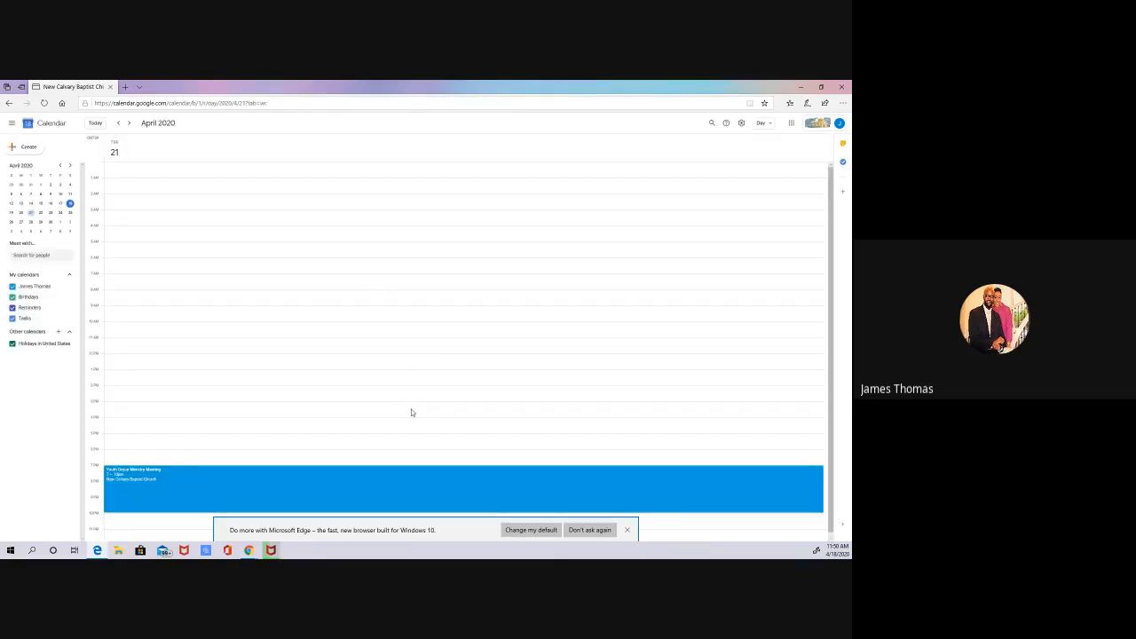